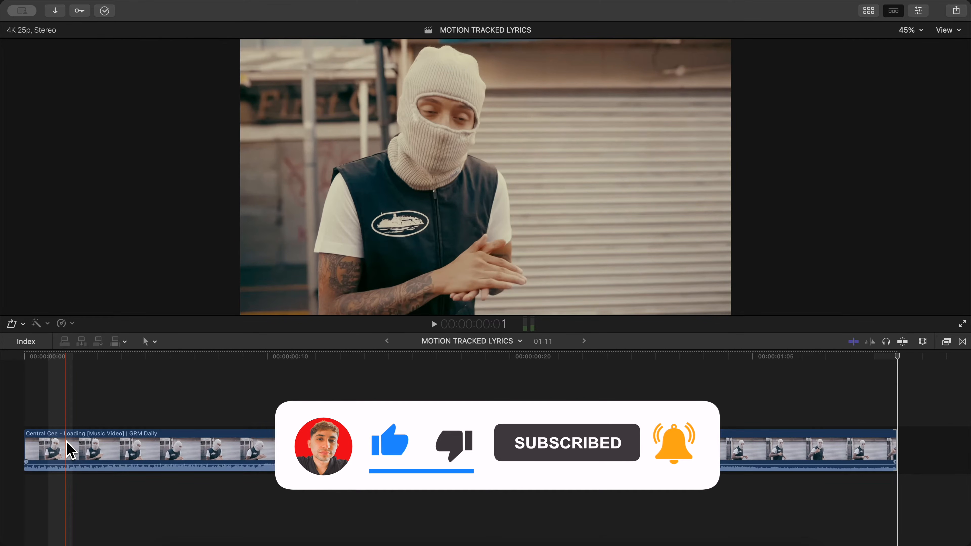
# - Add a Basic Title from the installed titles above the music video clip in the timeline
pyautogui.click(868, 11)
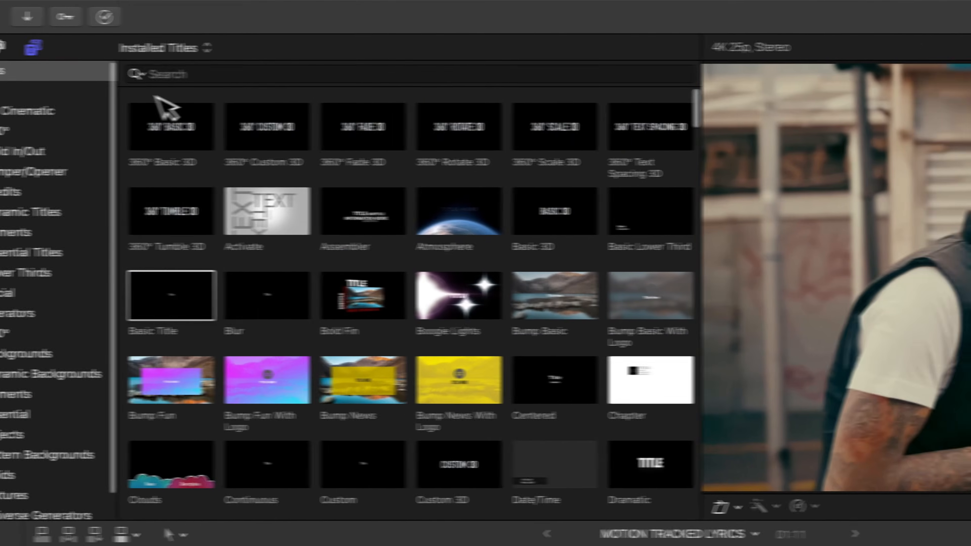
pyautogui.click(60, 30)
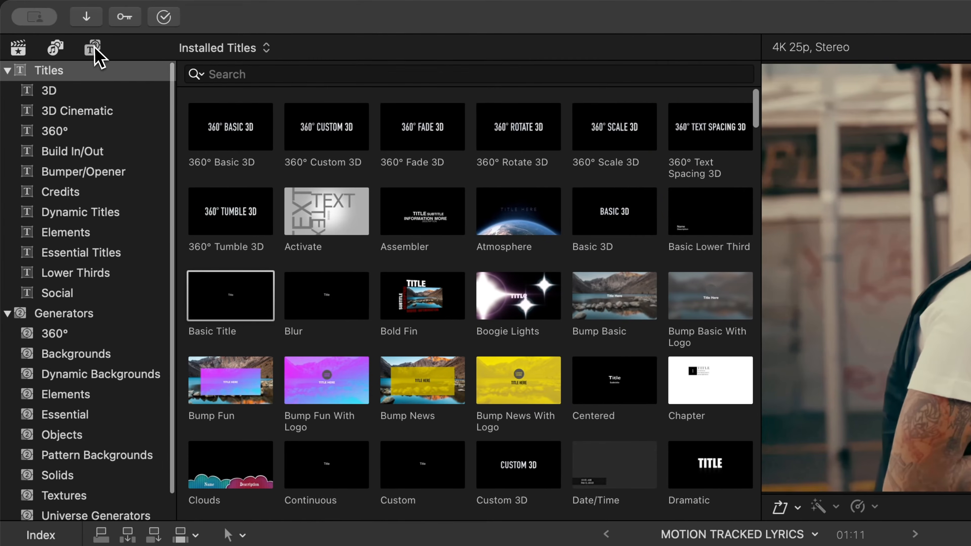
pyautogui.click(94, 49)
pyautogui.click(93, 52)
pyautogui.click(85, 54)
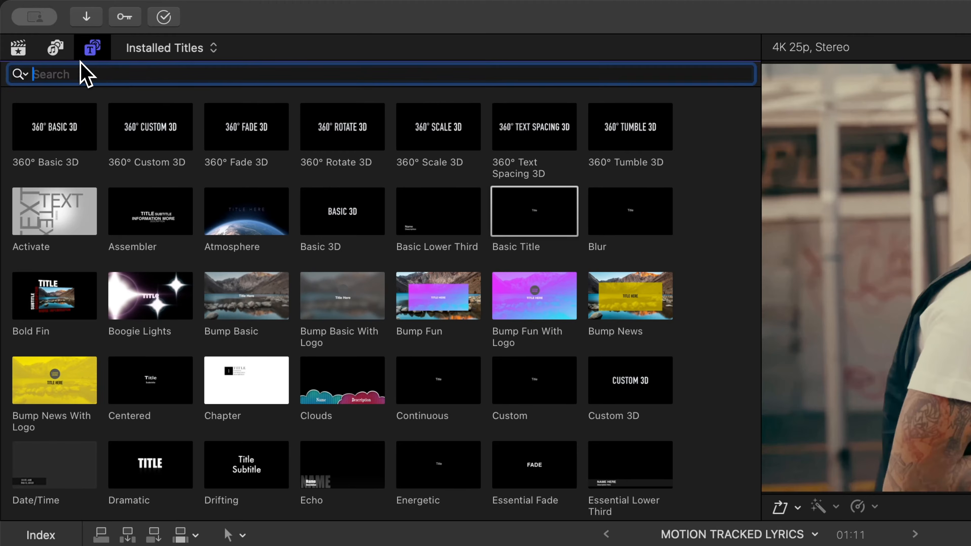
pyautogui.click(87, 57)
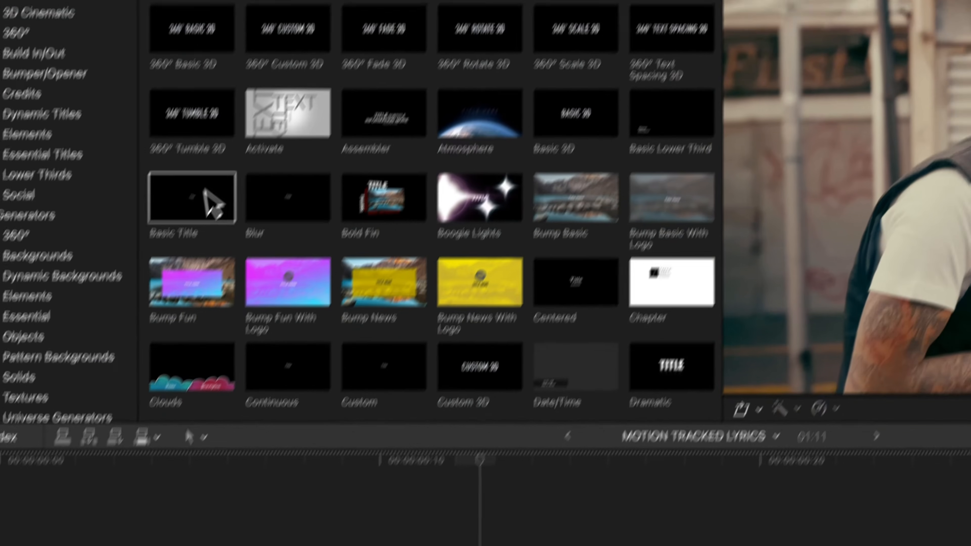
pyautogui.moveTo(219, 300); pyautogui.dragTo(186, 439)
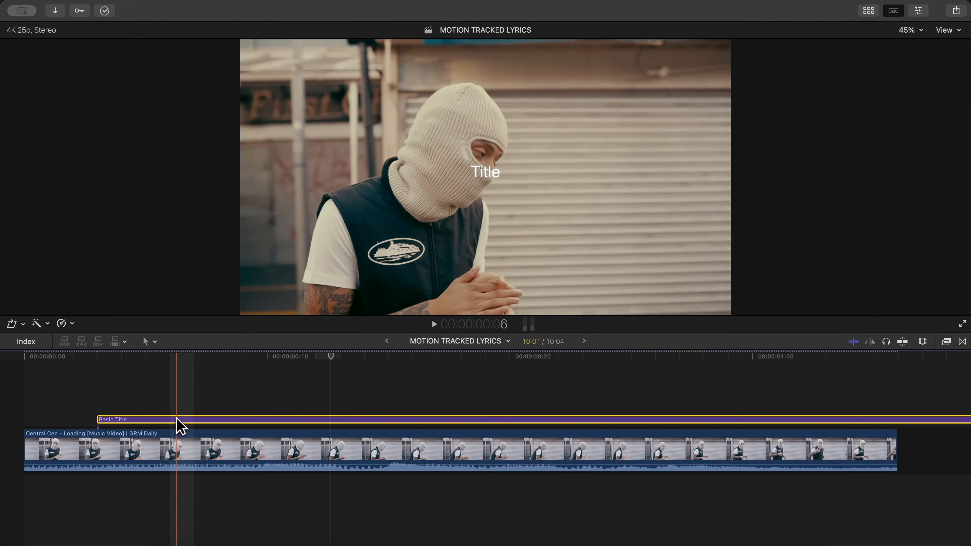
# - Trim the Basic Title to 3 frames and move it to start at frame 4
pyautogui.hotkey('alt', ']')
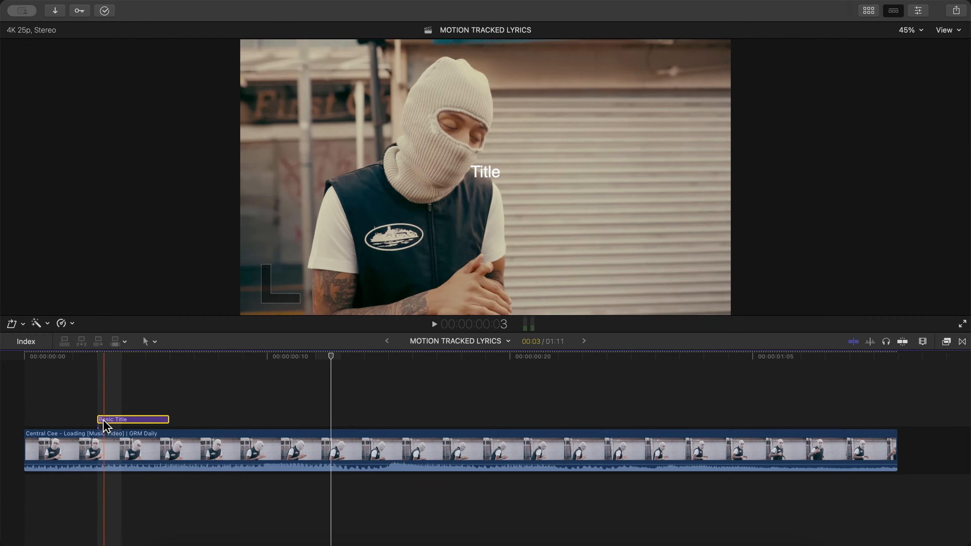
pyautogui.moveTo(103, 418); pyautogui.dragTo(128, 419)
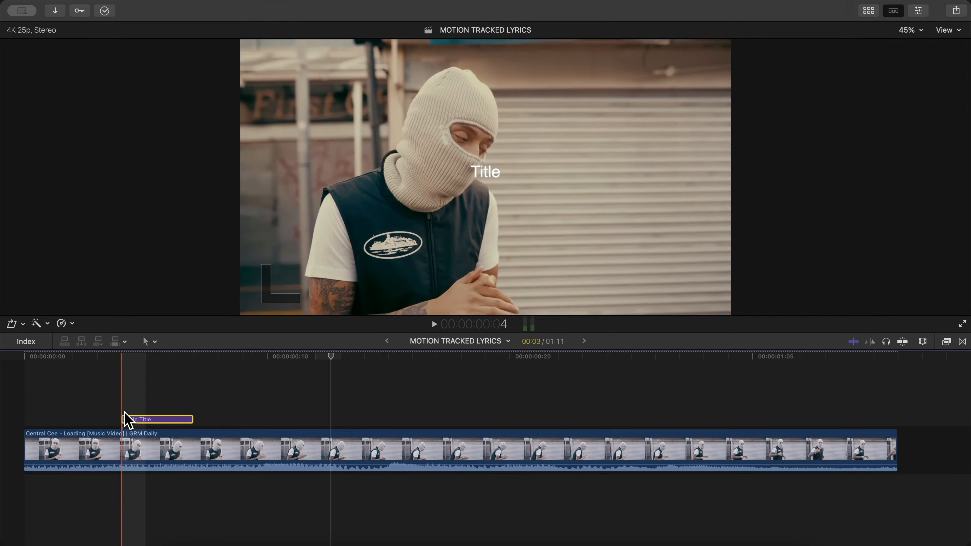
pyautogui.click(122, 356)
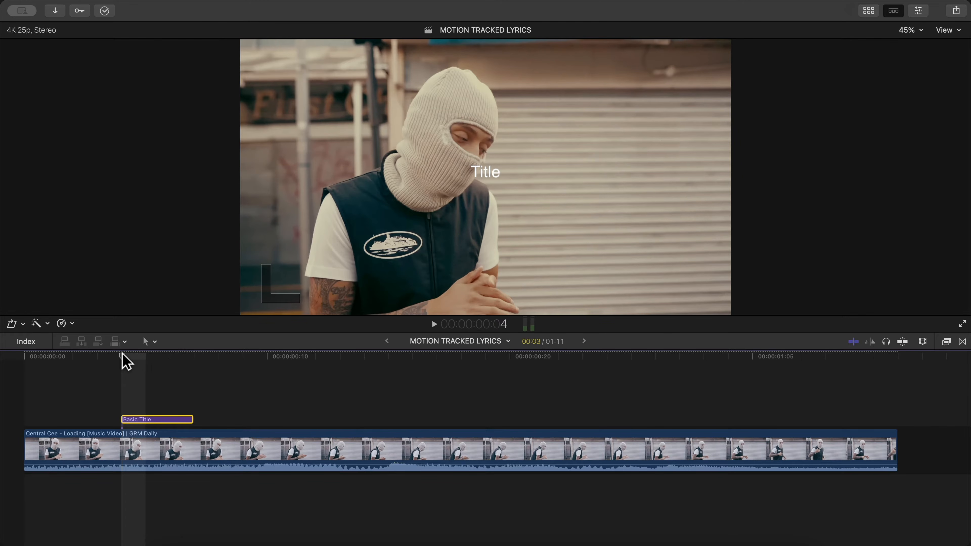
# - Play back the title timing, lengthen the title to 4 frames and duplicate it twice so three titles run back to back
pyautogui.press('space')
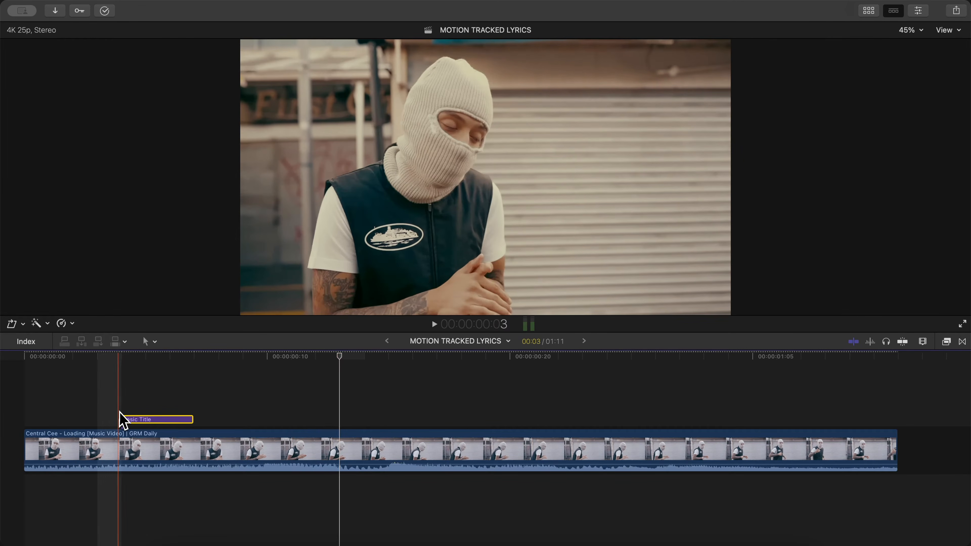
pyautogui.press('space')
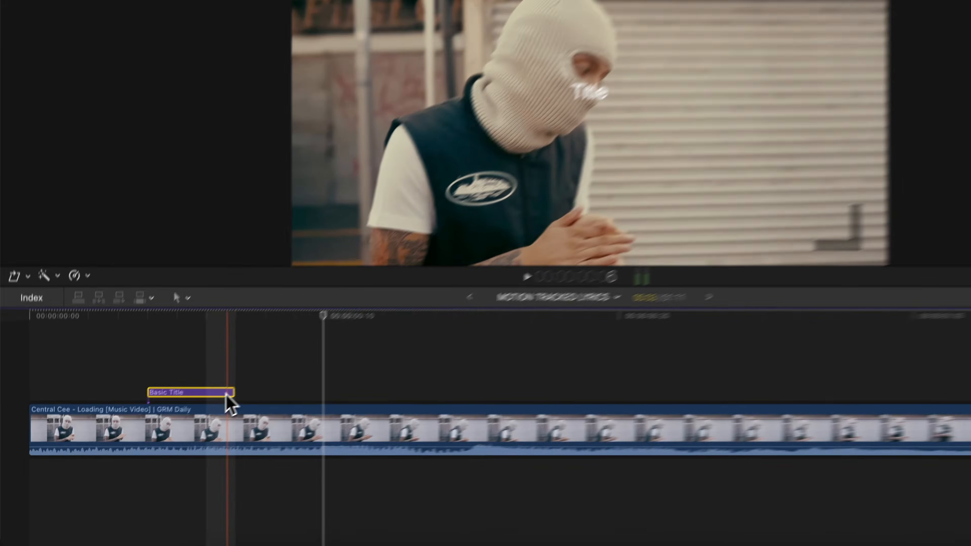
pyautogui.moveTo(230, 393); pyautogui.dragTo(265, 394)
pyautogui.moveTo(198, 395); pyautogui.dragTo(316, 394)
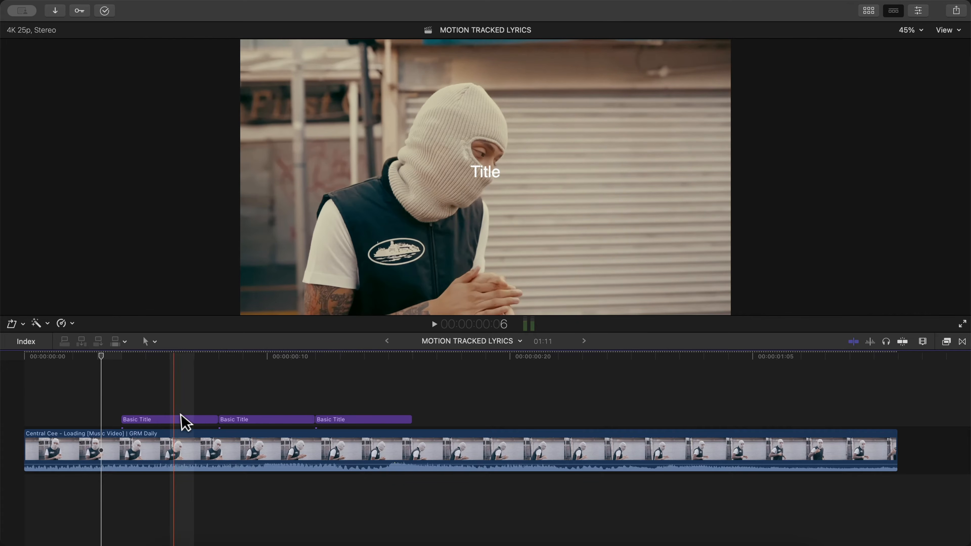
# - Change the text of the three titles in order to TREAT, HER and RIGHT, and play back the sequence
pyautogui.click(151, 420)
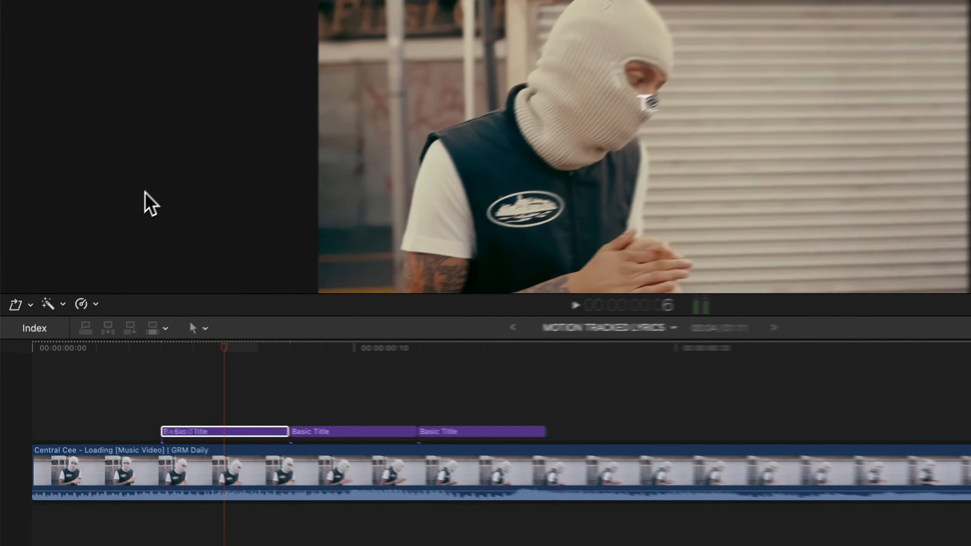
pyautogui.write('REAT')
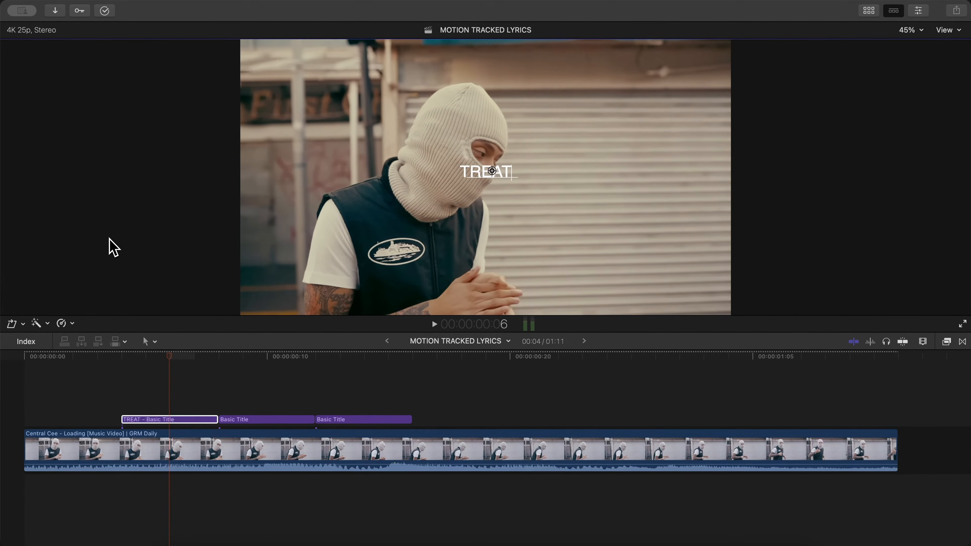
pyautogui.doubleClick(241, 421)
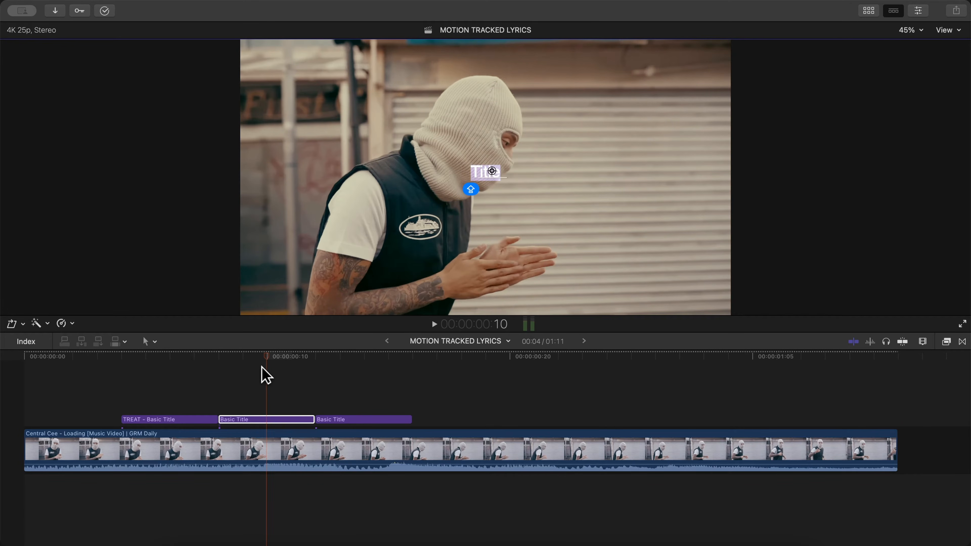
pyautogui.write('HER')
pyautogui.doubleClick(339, 419)
pyautogui.write('RIGHT')
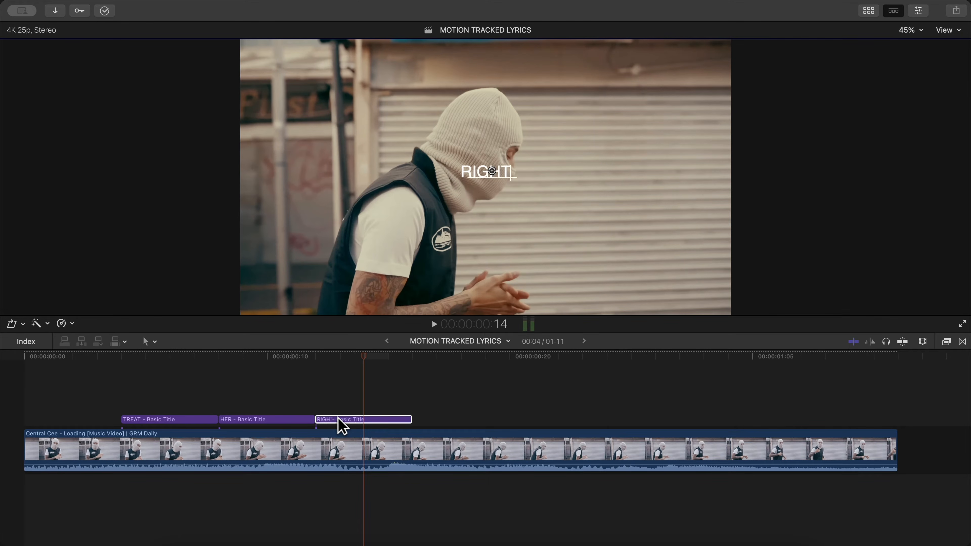
pyautogui.click(159, 406)
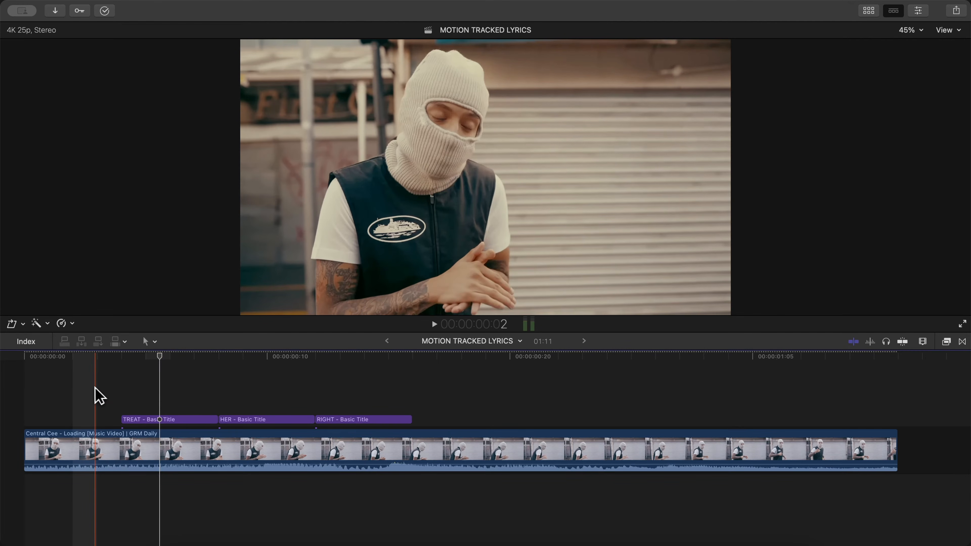
pyautogui.press('space')
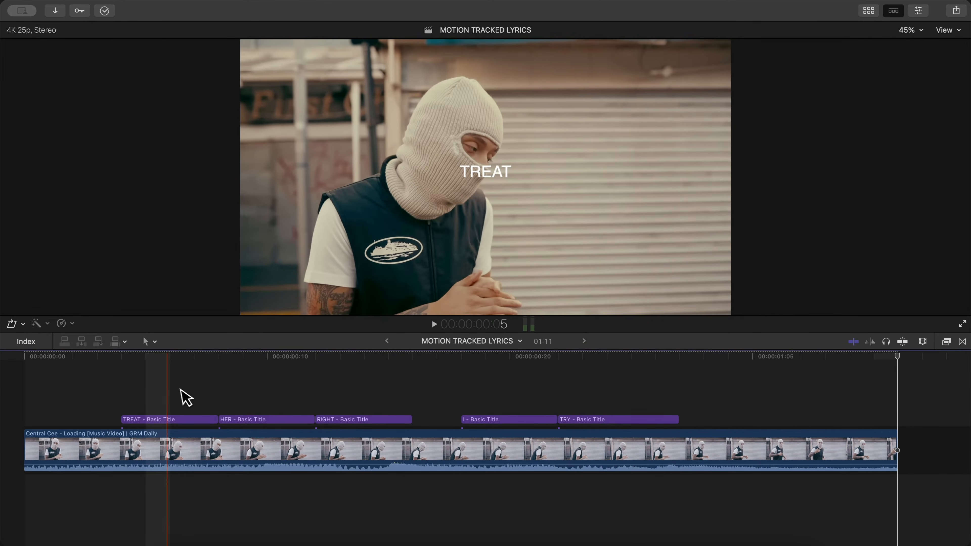
# - Select the TREAT title and show the Blur category of the video effects
pyautogui.click(183, 420)
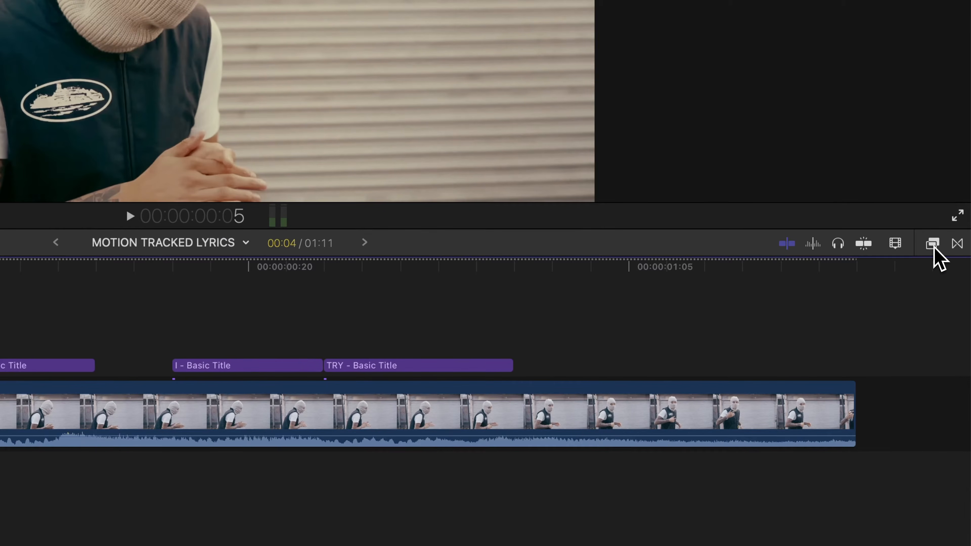
pyautogui.click(932, 244)
pyautogui.click(678, 405)
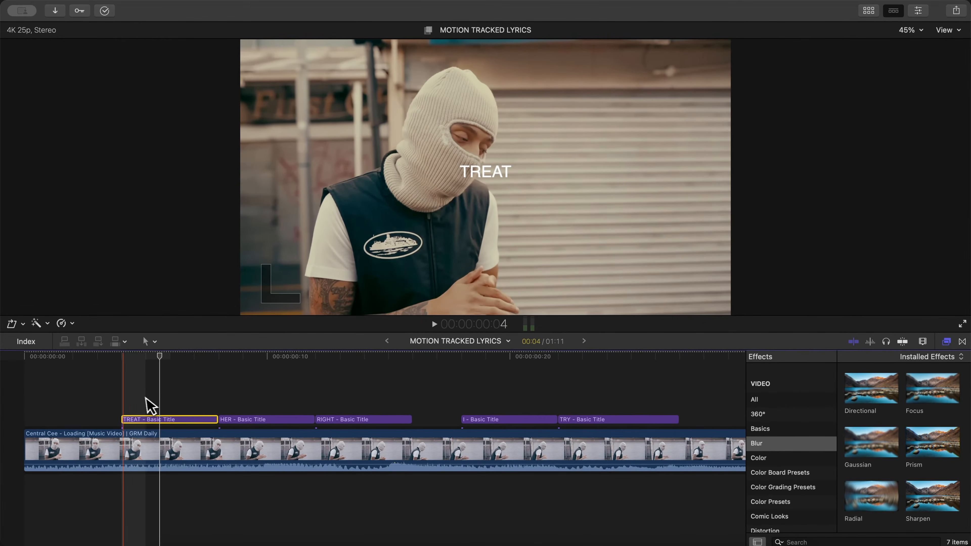
# - Set the font of all five lyric titles to Sequel100Wide-95 and play back the sequence
pyautogui.moveTo(94, 397); pyautogui.dragTo(604, 421)
pyautogui.click(918, 12)
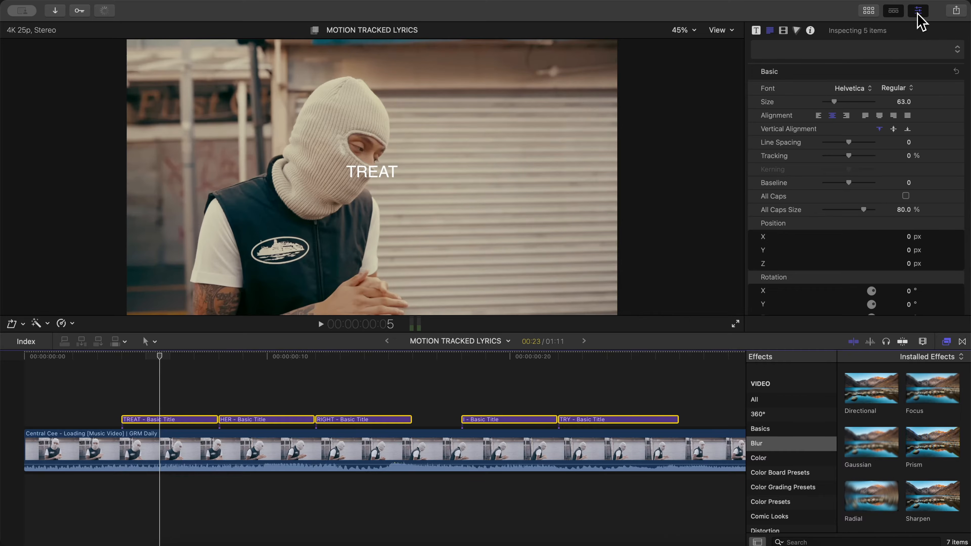
pyautogui.click(772, 30)
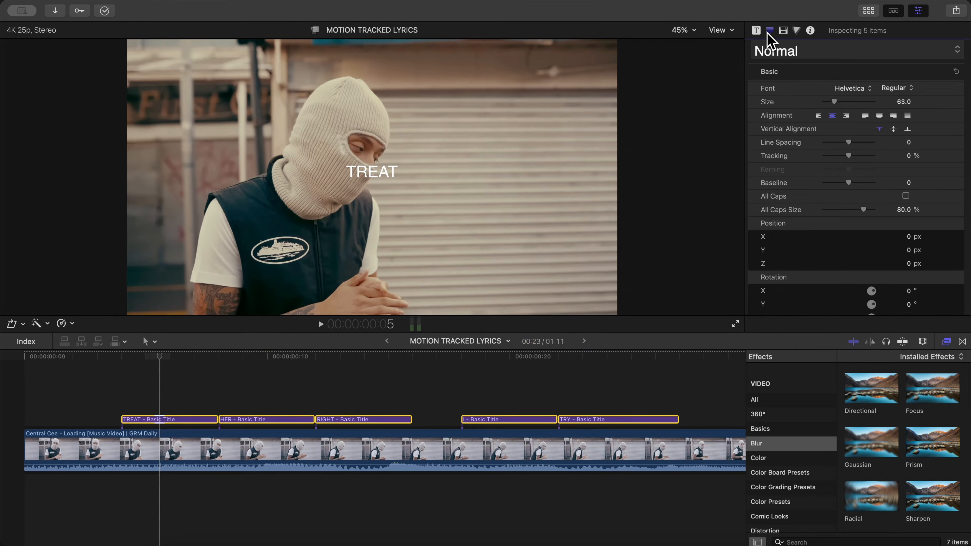
pyautogui.click(846, 89)
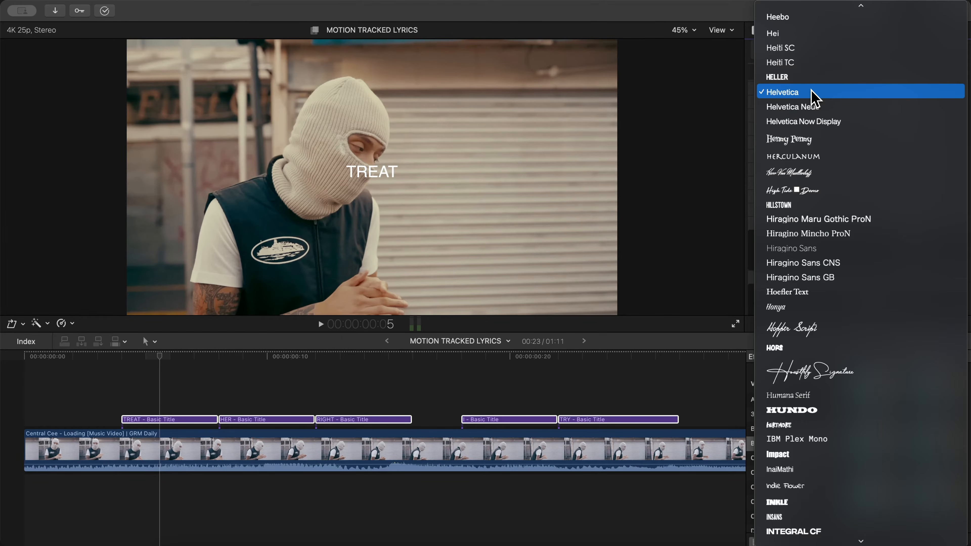
pyautogui.write('seq')
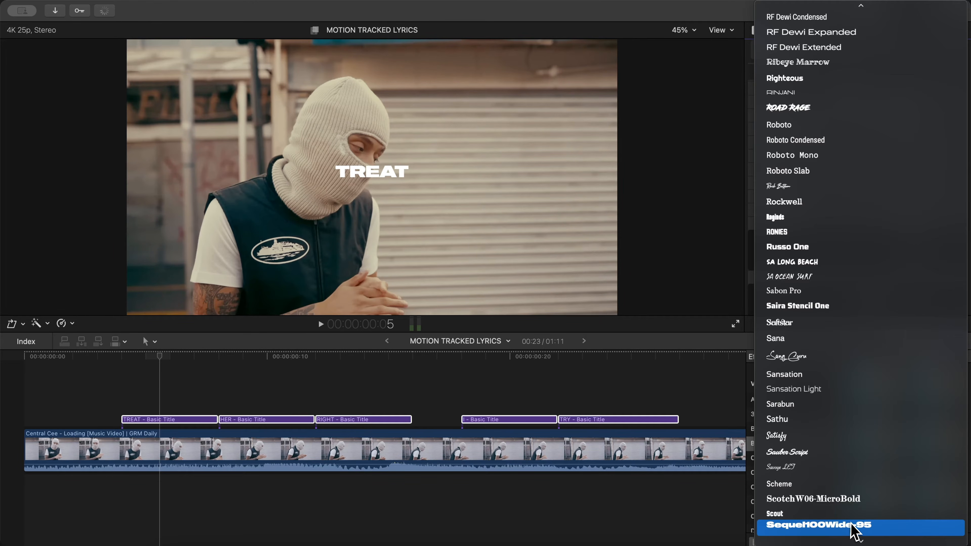
pyautogui.click(883, 526)
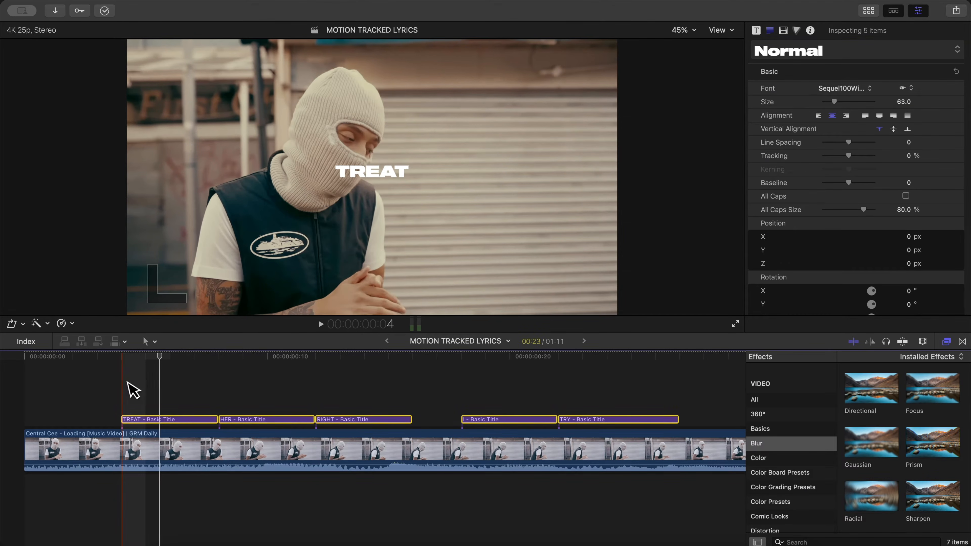
pyautogui.click(220, 384)
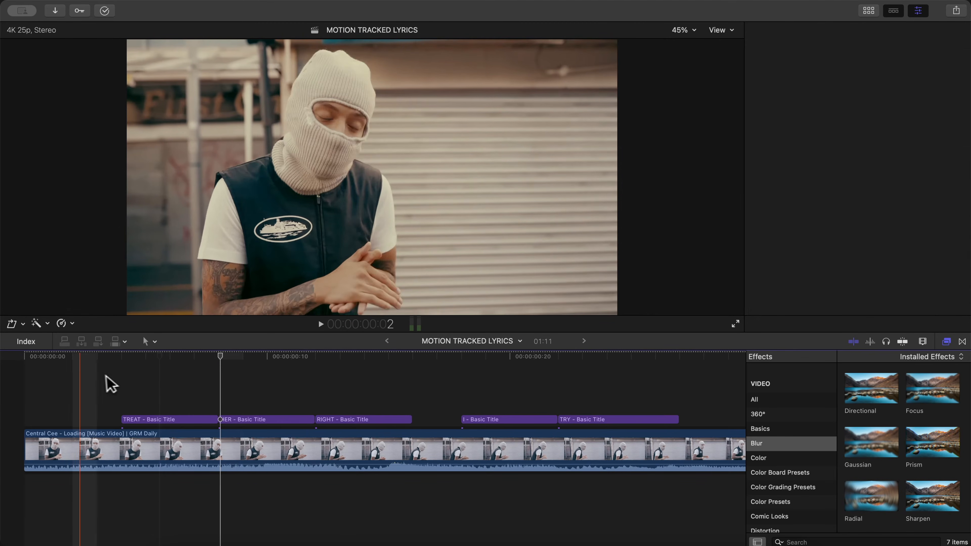
pyautogui.press('space')
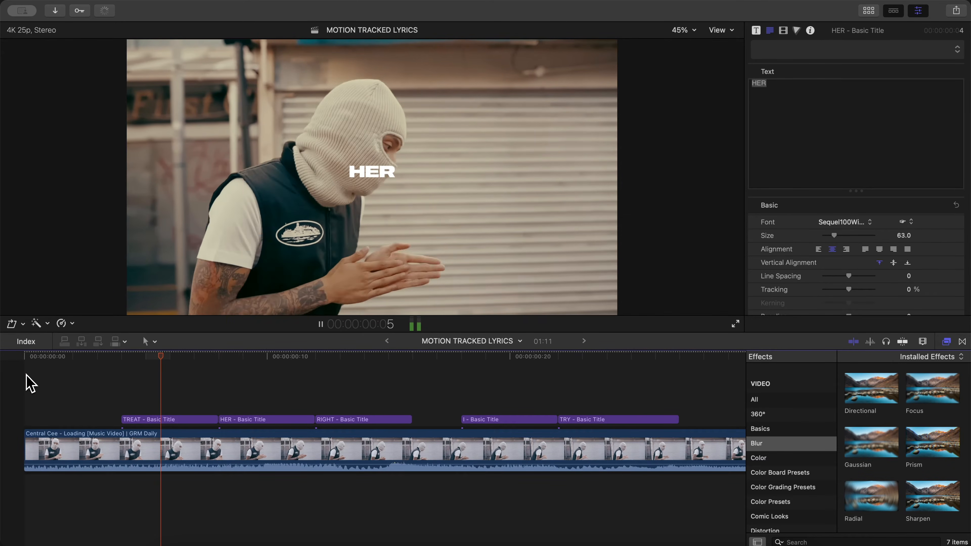
pyautogui.press('space')
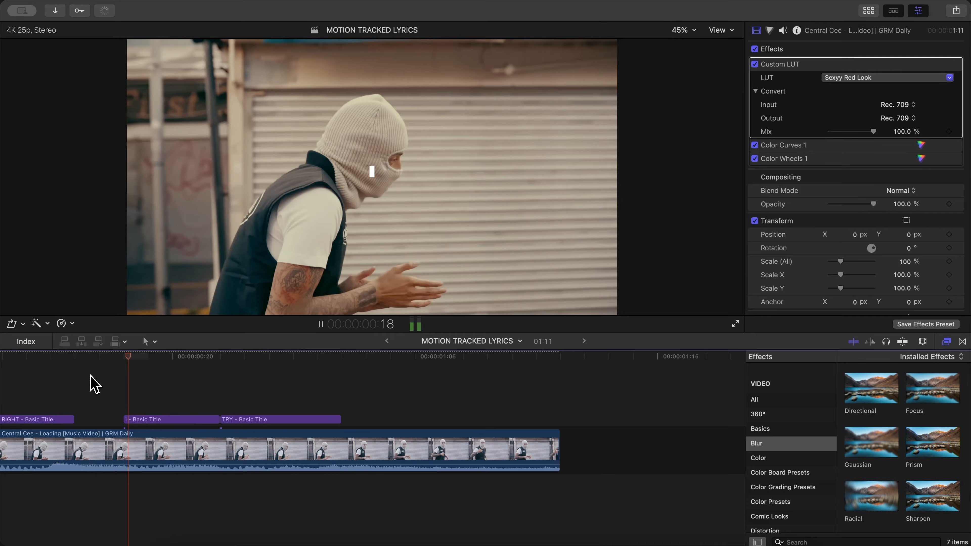
# - Duplicate all five lyric titles onto the layer directly above the originals
pyautogui.hscroll(-4, 91, 375)
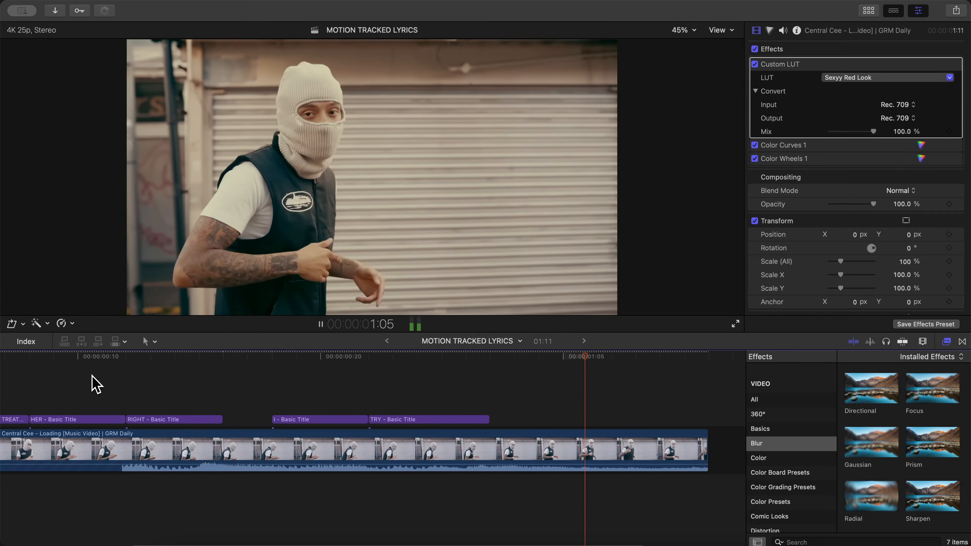
pyautogui.hotkey('shift', 'z')
pyautogui.moveTo(52, 383); pyautogui.dragTo(542, 416)
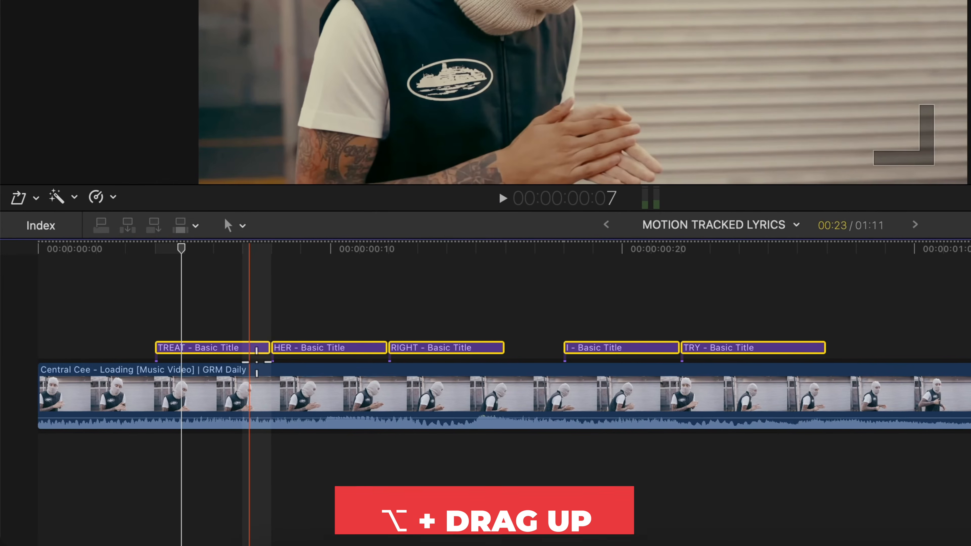
pyautogui.moveTo(123, 399); pyautogui.dragTo(123, 371)
pyautogui.moveTo(234, 311); pyautogui.dragTo(235, 310)
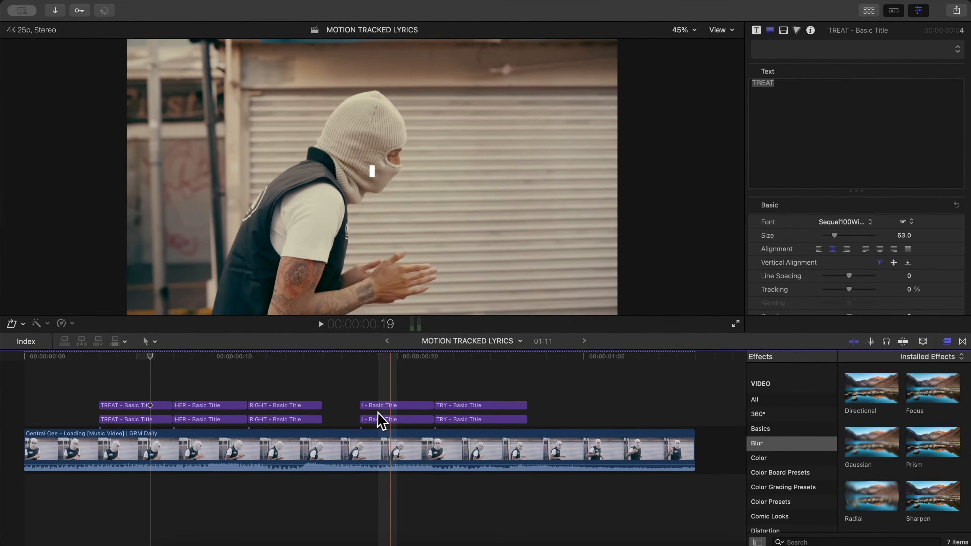
# - Apply the Gaussian blur effect to the lower TREAT title
pyautogui.click(526, 370)
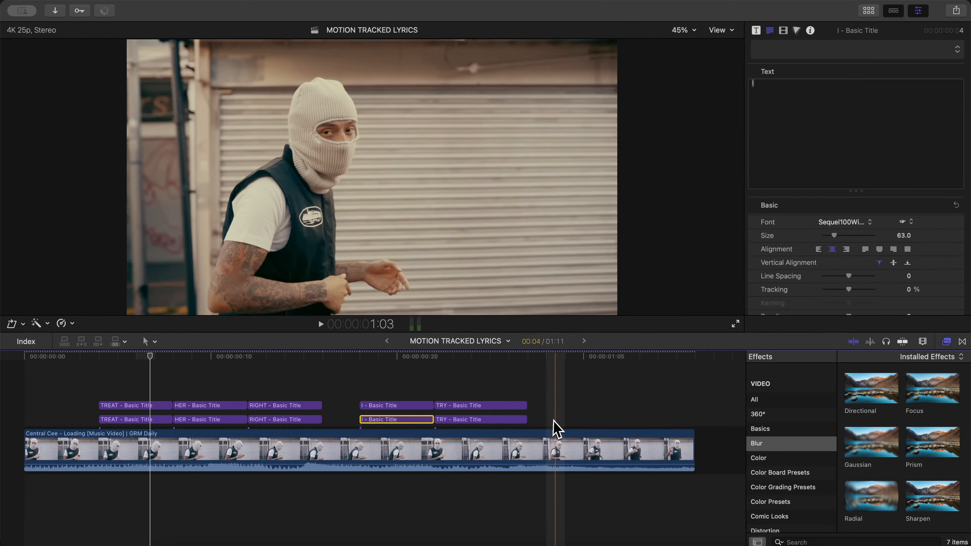
pyautogui.moveTo(579, 420); pyautogui.dragTo(284, 419)
pyautogui.click(126, 418)
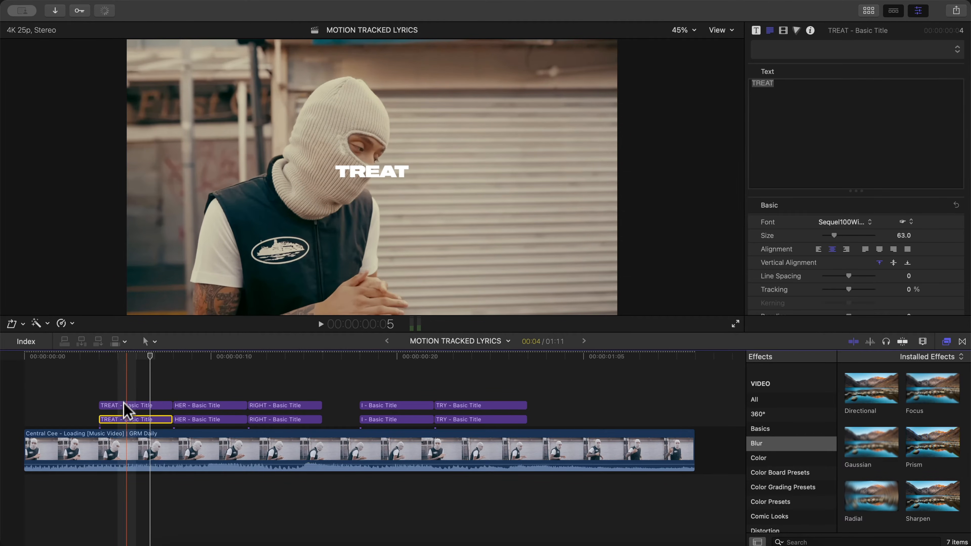
pyautogui.click(130, 356)
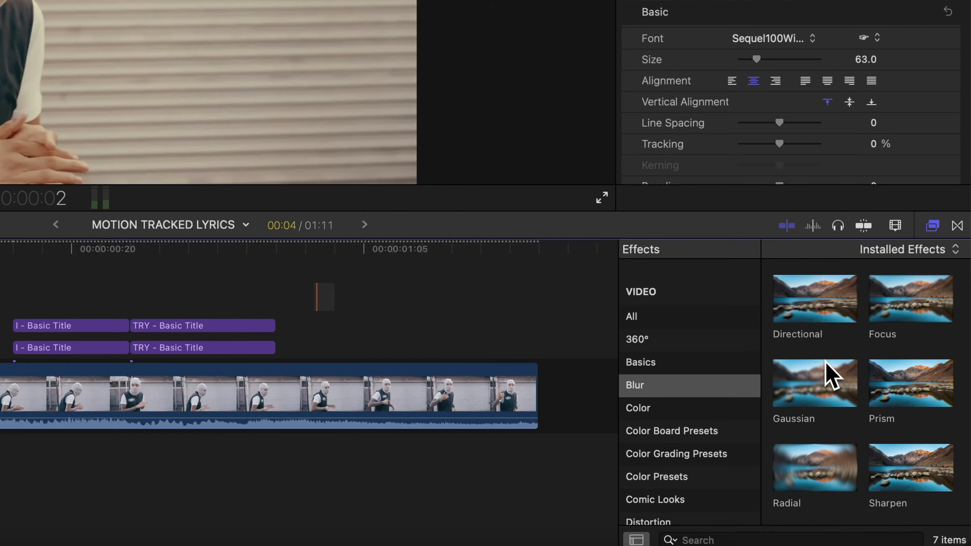
pyautogui.moveTo(829, 377); pyautogui.dragTo(185, 346)
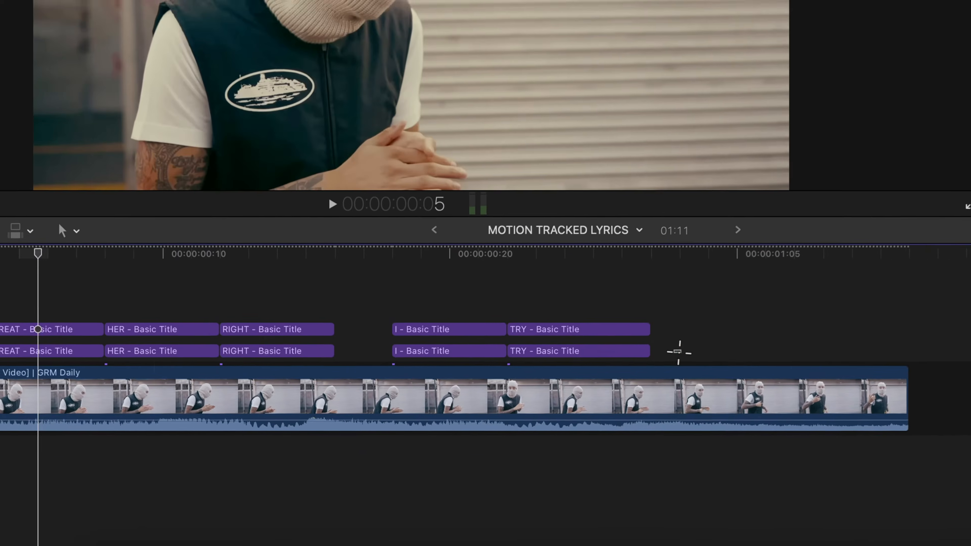
# - Paste only the Gaussian effect from the lower TREAT title onto the lower HER, RIGHT, I and TRY titles and play back the sequence
pyautogui.moveTo(548, 420); pyautogui.dragTo(201, 420)
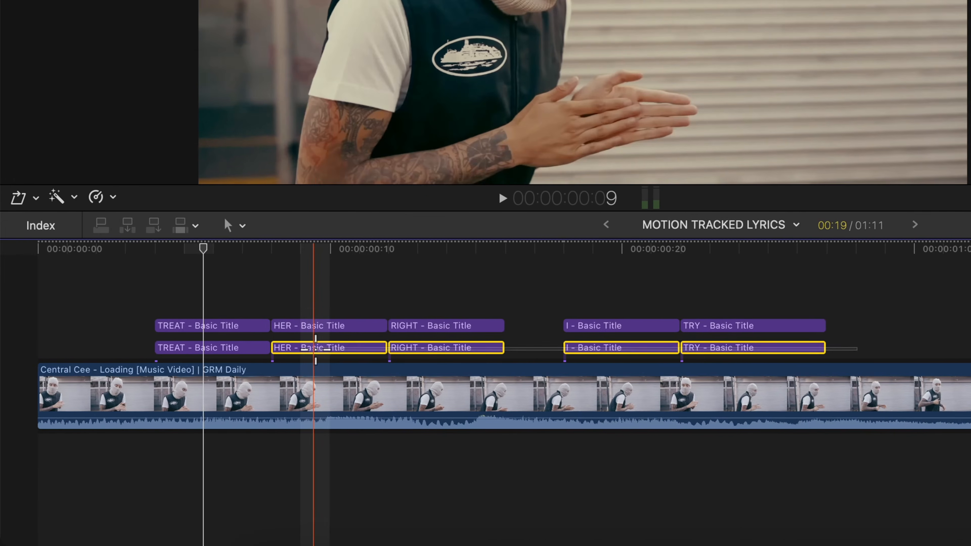
pyautogui.moveTo(316, 350); pyautogui.dragTo(315, 350)
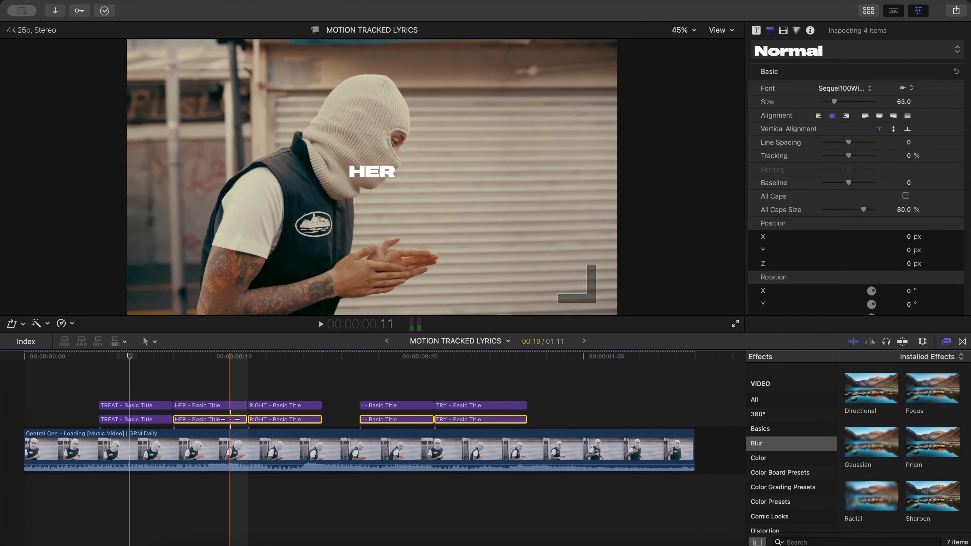
pyautogui.press('shift+super+v')
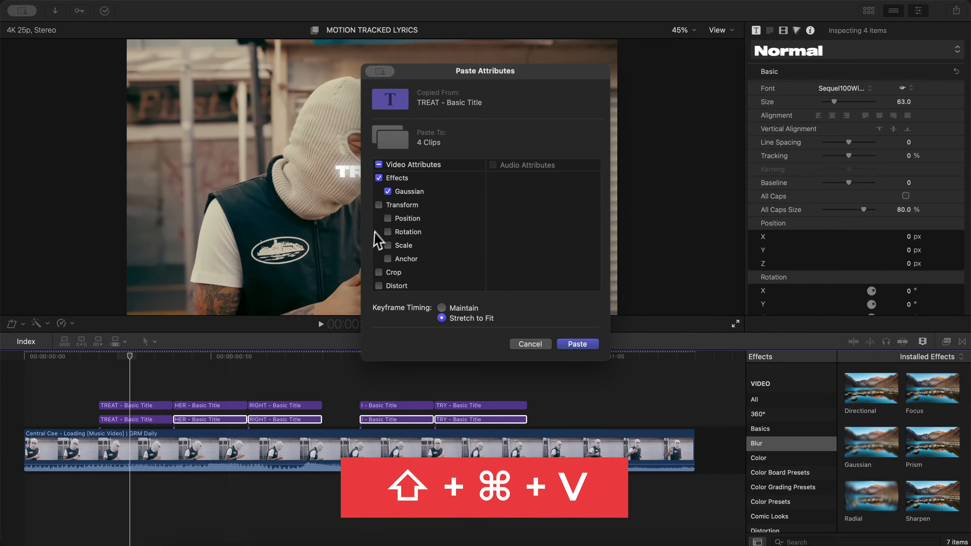
pyautogui.scroll(-3, 420, 206)
pyautogui.scroll(3, 418, 208)
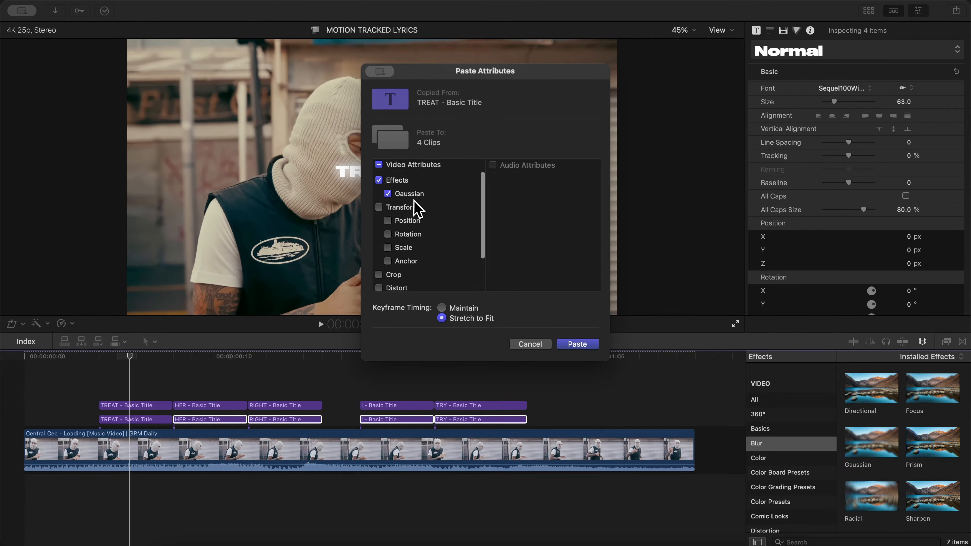
pyautogui.click(578, 344)
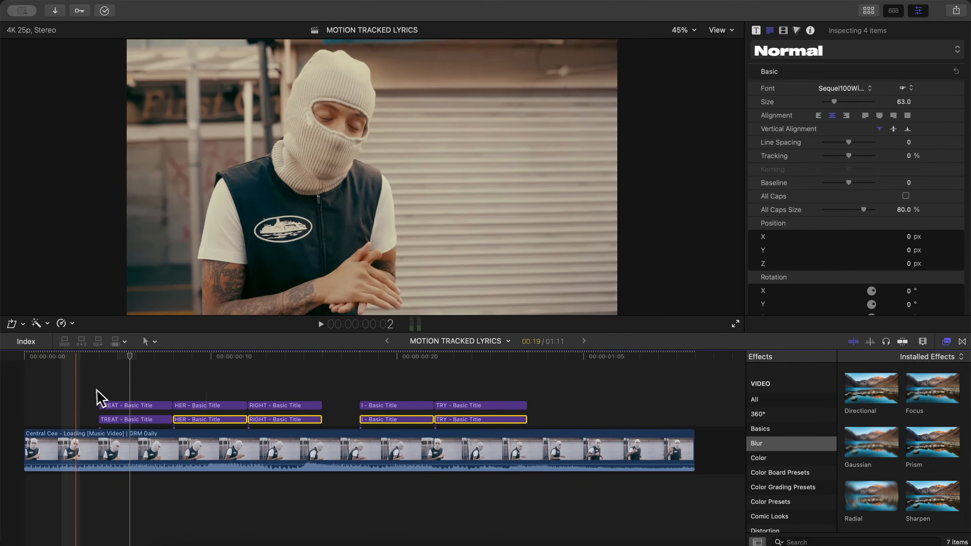
pyautogui.press('space')
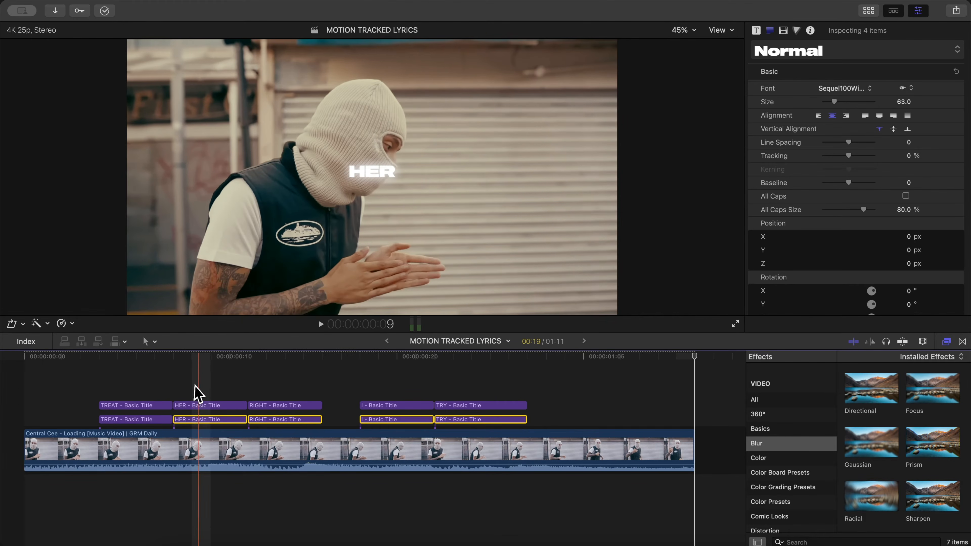
# - Combine the two stacked TREAT titles into a compound clip named TREAT 1
pyautogui.click(184, 390)
pyautogui.moveTo(110, 372); pyautogui.dragTo(125, 418)
pyautogui.click(135, 406)
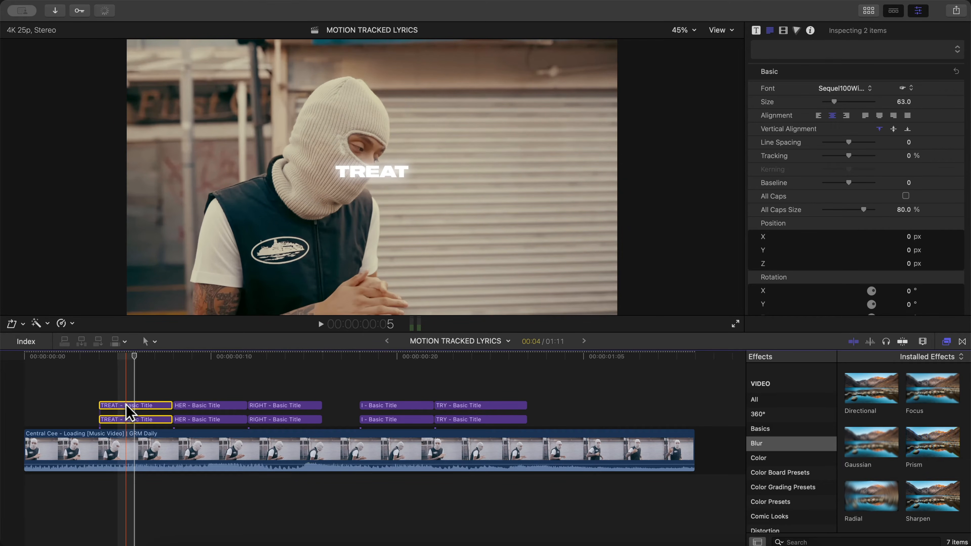
pyautogui.hotkey('alt', 'g')
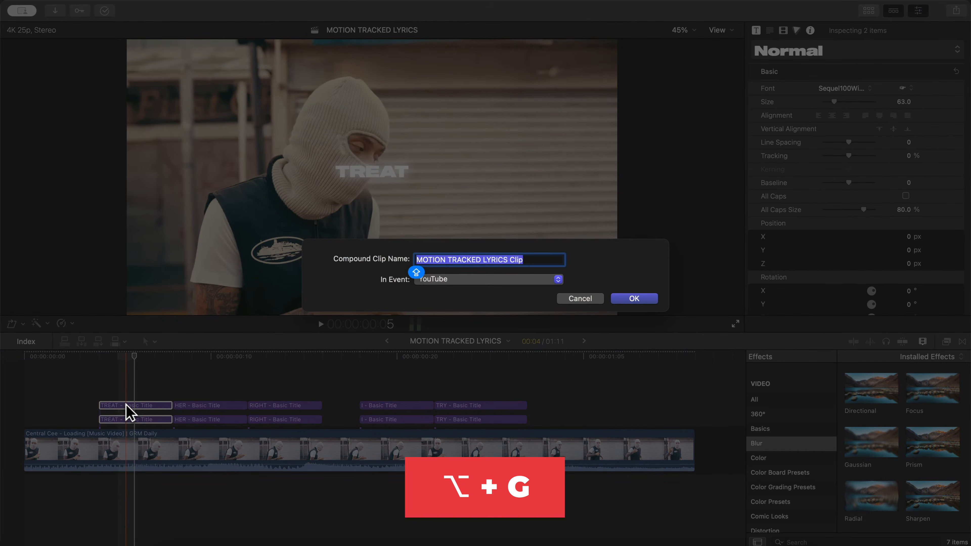
pyautogui.press('Escape')
pyautogui.rightClick(127, 408)
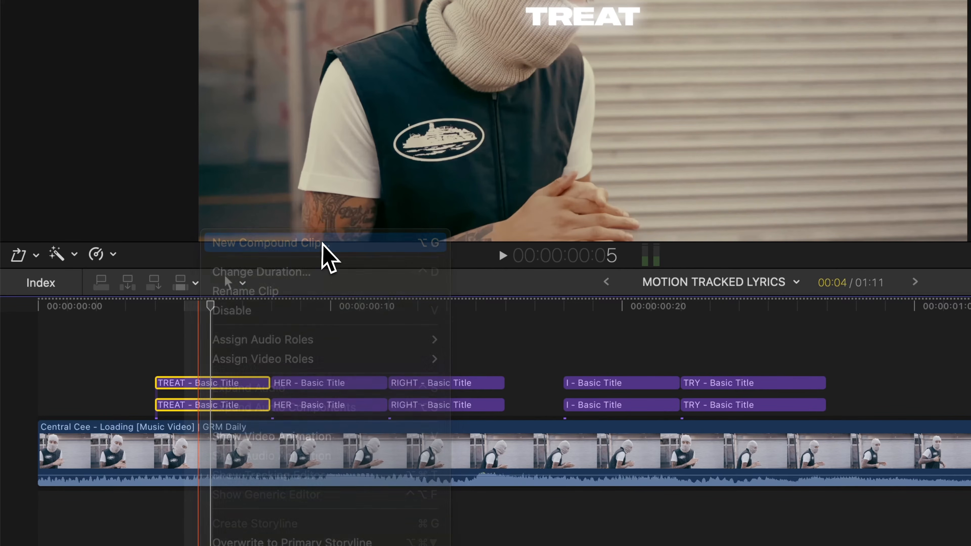
pyautogui.click(323, 244)
pyautogui.write('TREAT 1')
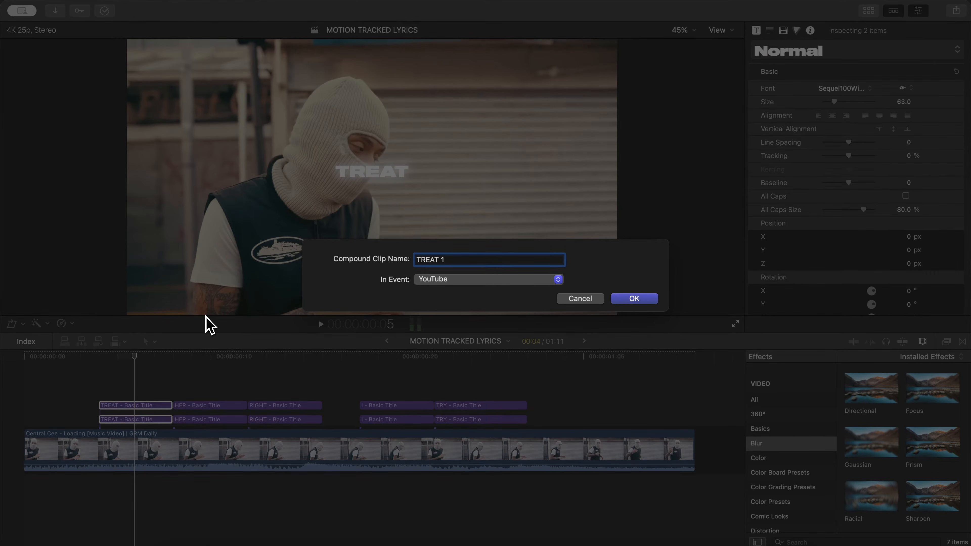
pyautogui.press('Return')
# - Combine the two stacked HER titles into a compound clip named HER 1
pyautogui.moveTo(202, 375); pyautogui.dragTo(186, 420)
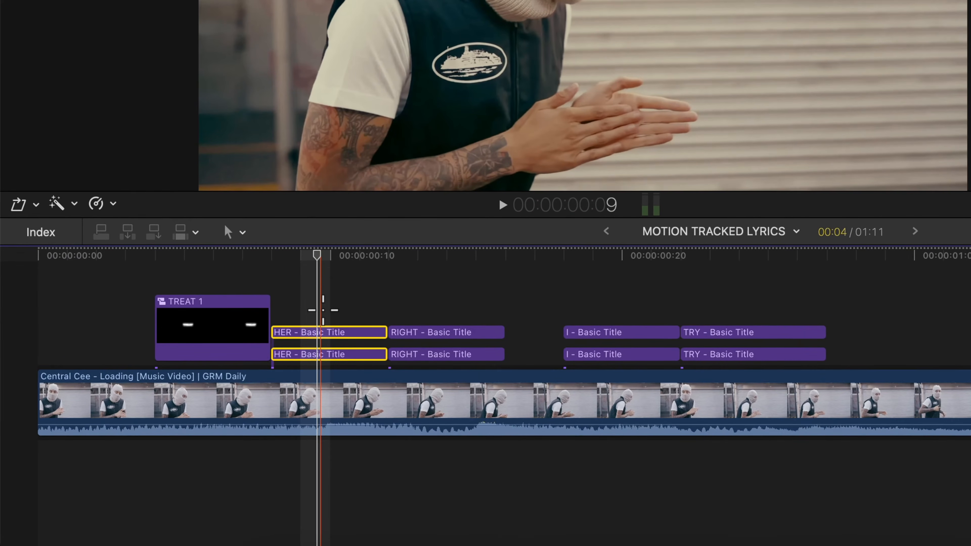
pyautogui.hotkey('alt', 'g')
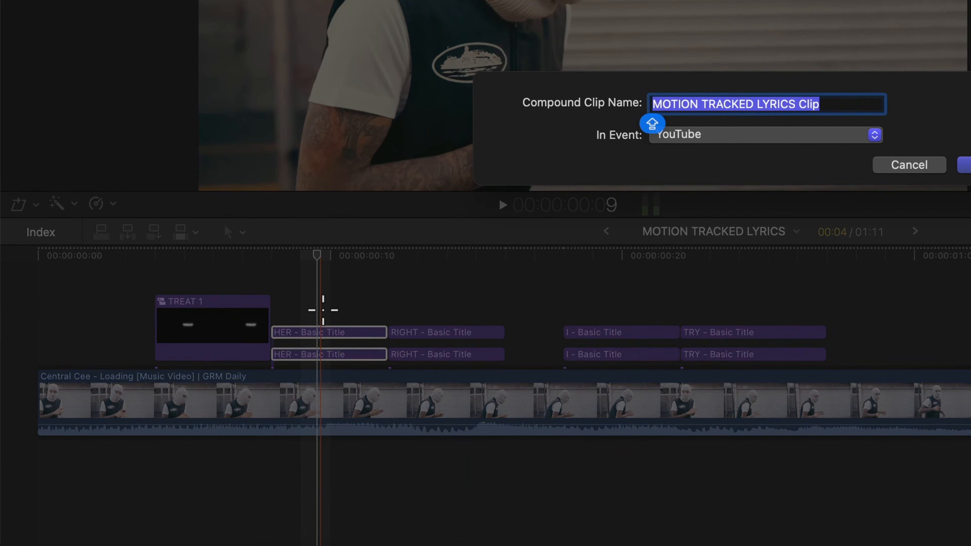
pyautogui.write('HER 2')
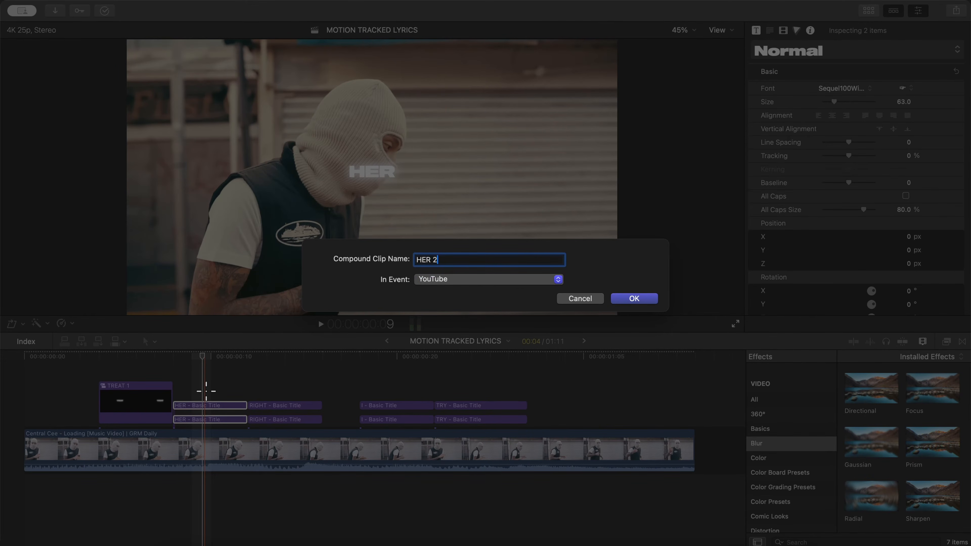
pyautogui.press('BackSpace')
pyautogui.write('1')
pyautogui.press('Return')
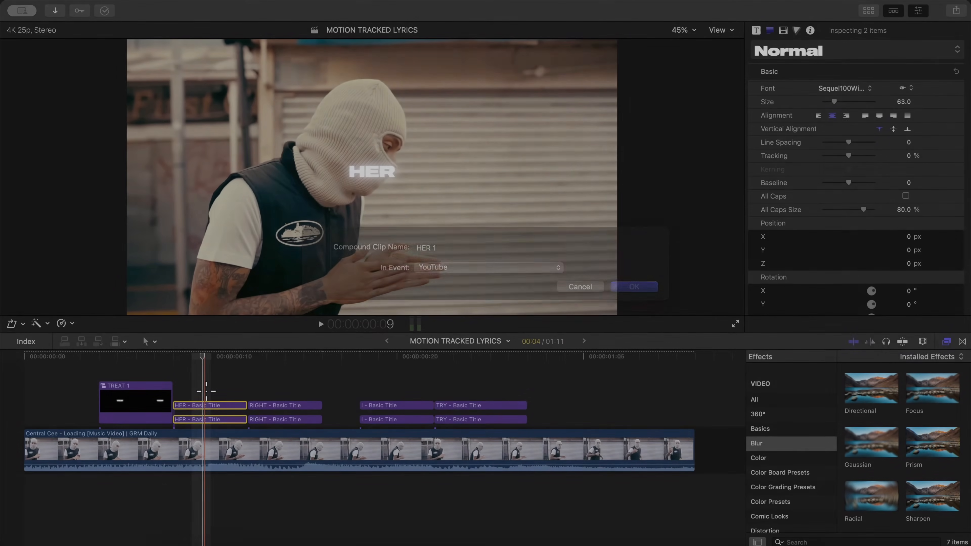
# - Combine the two stacked RIGHT titles into a compound clip named RIGHT 1
pyautogui.moveTo(252, 389); pyautogui.dragTo(279, 417)
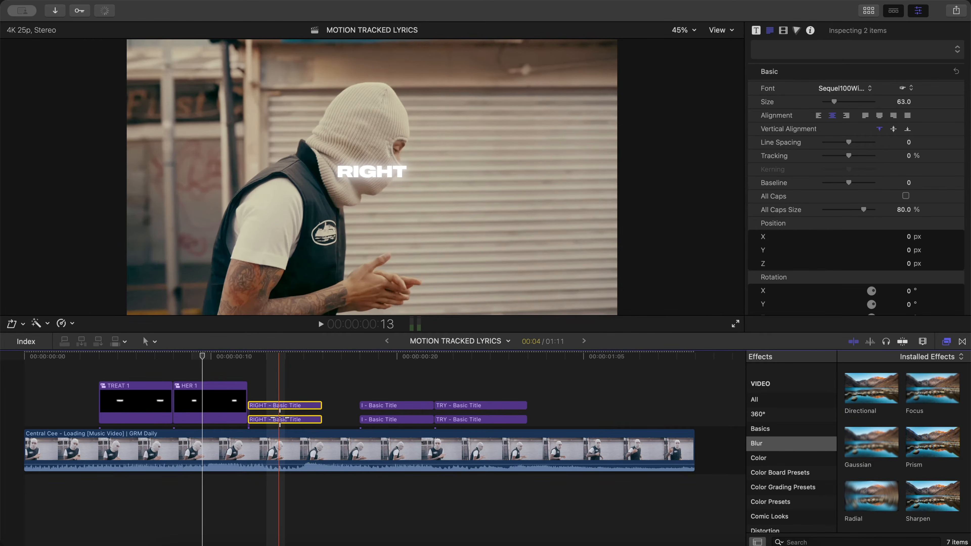
pyautogui.hotkey('alt', 'g')
pyautogui.write('RIGHT 2')
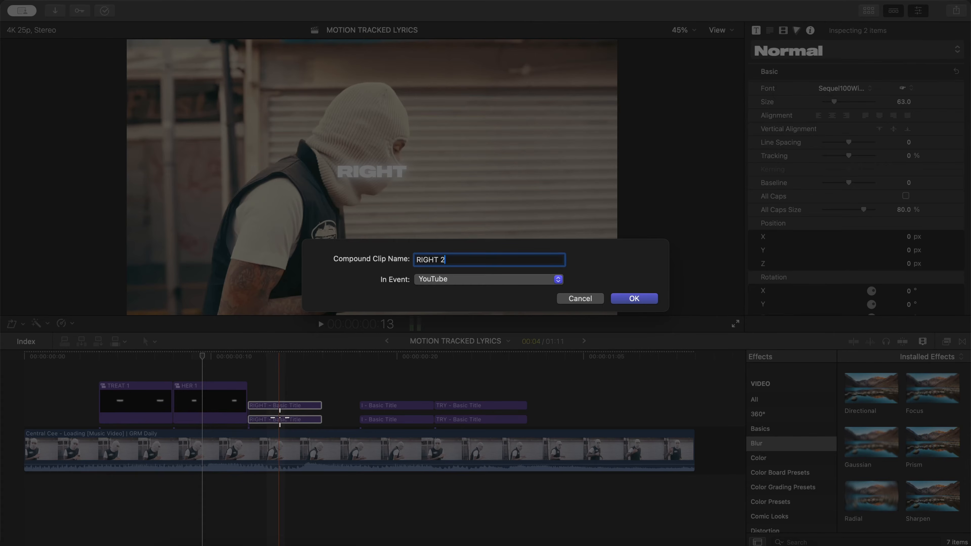
pyautogui.press('BackSpace')
pyautogui.write('1')
pyautogui.press('Return')
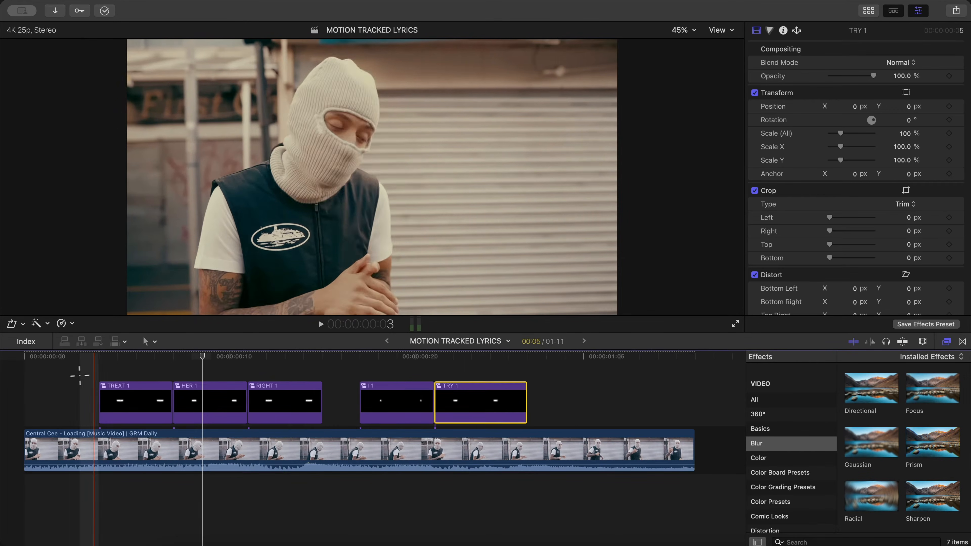
# - Add transform keyframes at the start of the TREAT 1 clip and rotate it there to 2.5°
pyautogui.click(124, 407)
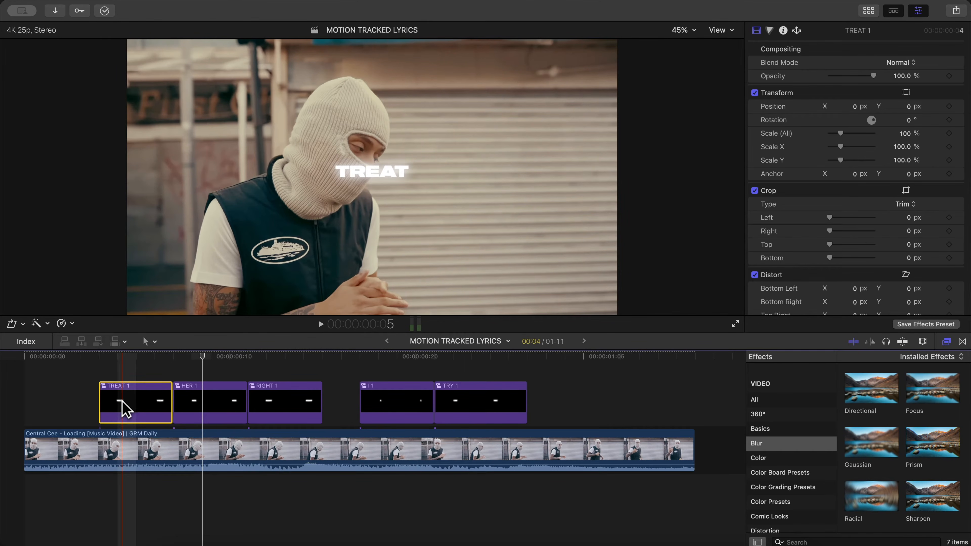
pyautogui.click(121, 356)
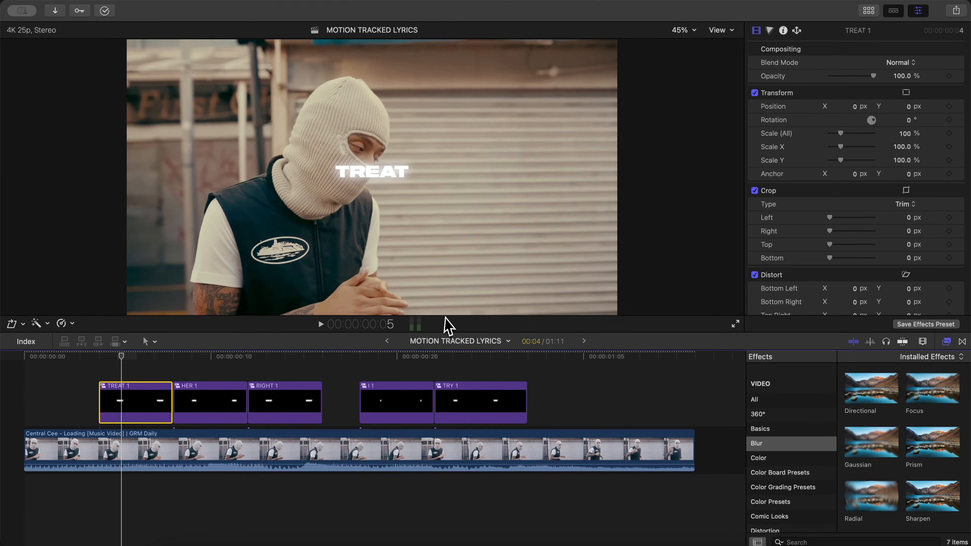
pyautogui.click(23, 323)
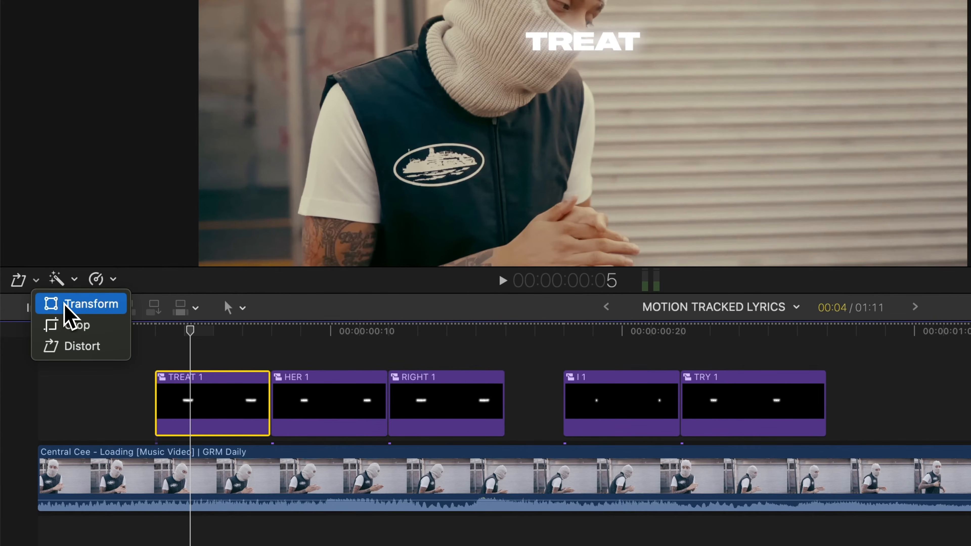
pyautogui.click(69, 304)
pyautogui.click(35, 280)
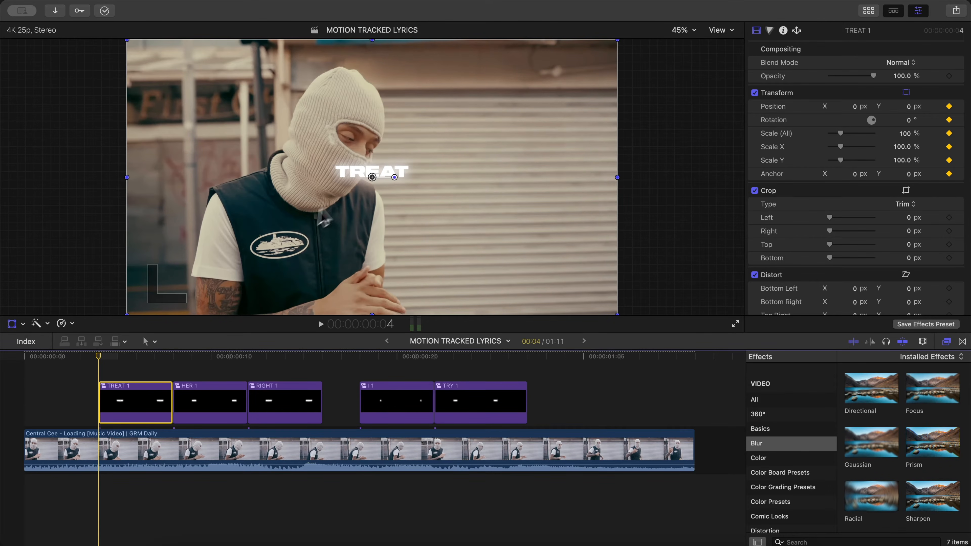
pyautogui.moveTo(394, 177); pyautogui.dragTo(394, 176)
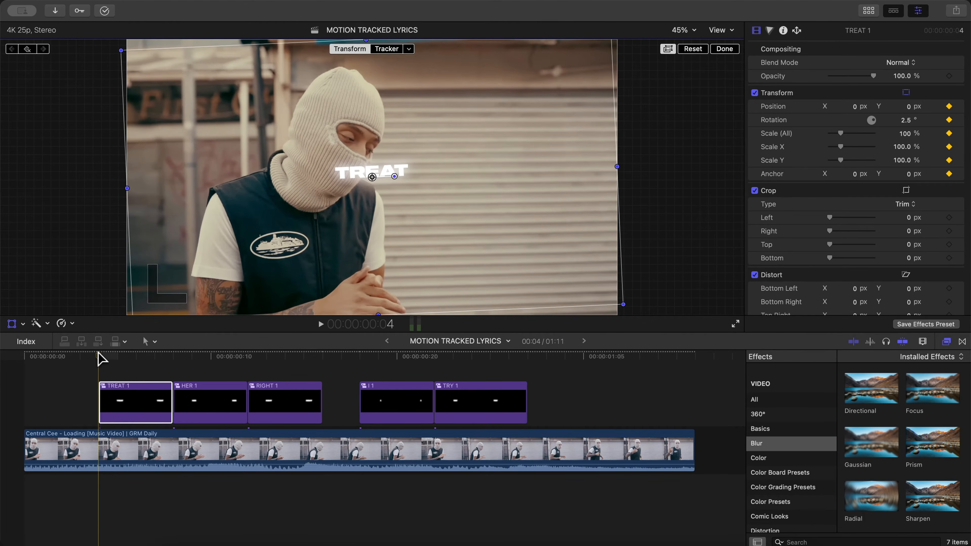
# - At the end of the TREAT 1 clip, set the rotation to -3.8° and the scale to 233%, and preview the animation
pyautogui.moveTo(100, 358); pyautogui.dragTo(165, 354)
pyautogui.moveTo(400, 177); pyautogui.dragTo(396, 184)
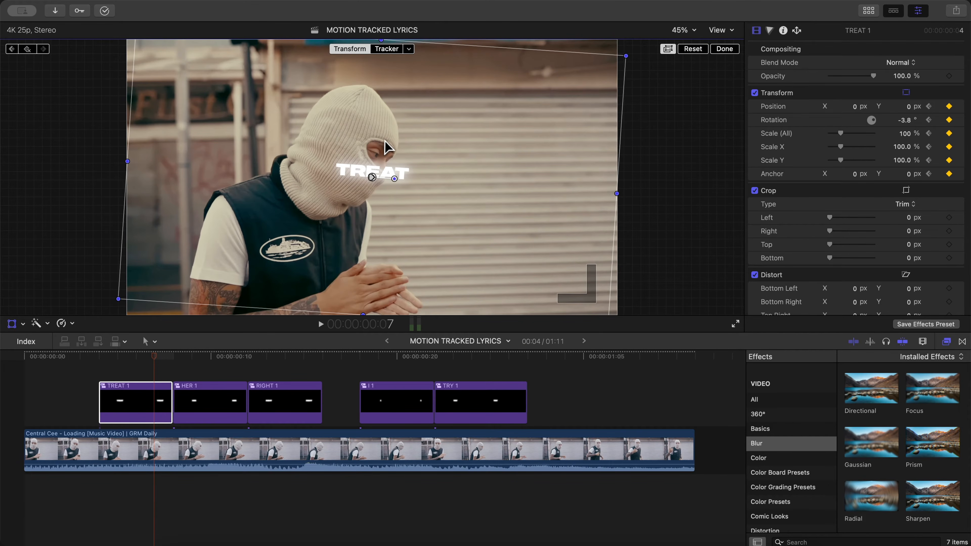
pyautogui.moveTo(152, 363)
pyautogui.mouseDown()
pyautogui.moveTo(99, 357)
pyautogui.moveTo(185, 359)
pyautogui.moveTo(165, 358)
pyautogui.mouseUp()
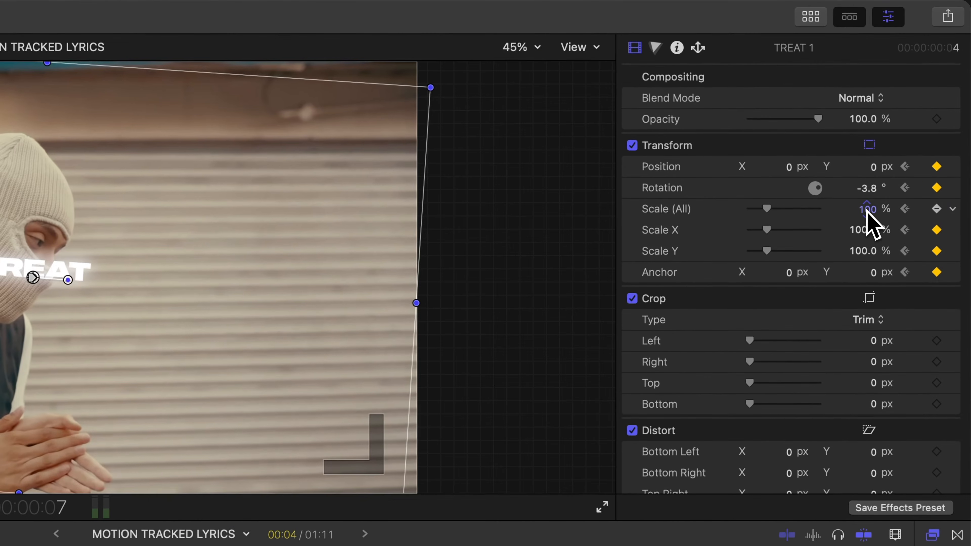
pyautogui.moveTo(904, 136); pyautogui.dragTo(904, 141)
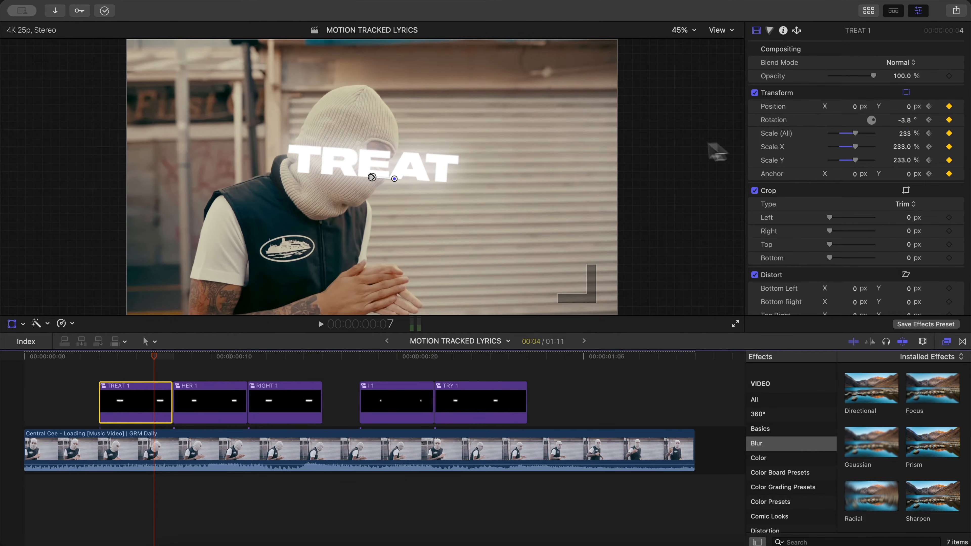
pyautogui.click(103, 362)
pyautogui.moveTo(101, 356); pyautogui.dragTo(144, 354)
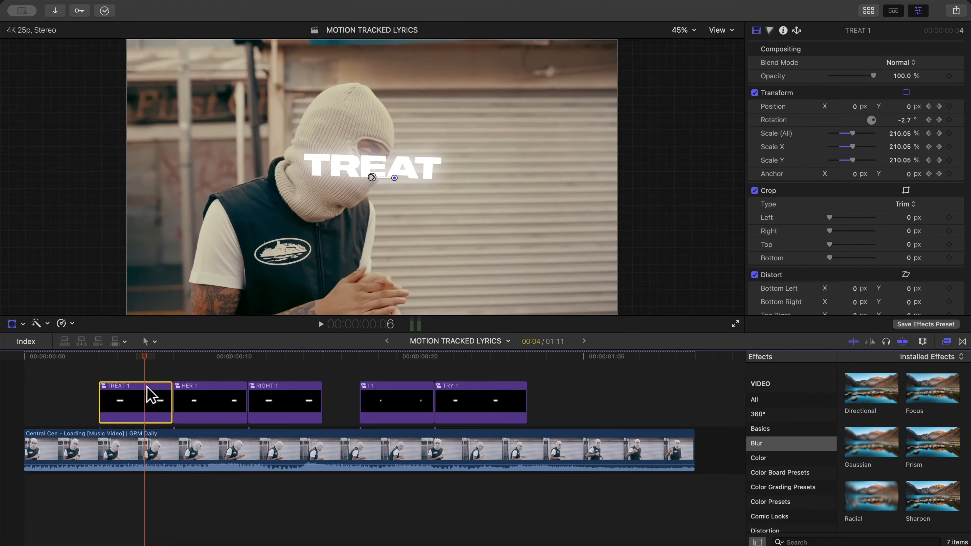
pyautogui.click(661, 139)
pyautogui.click(724, 50)
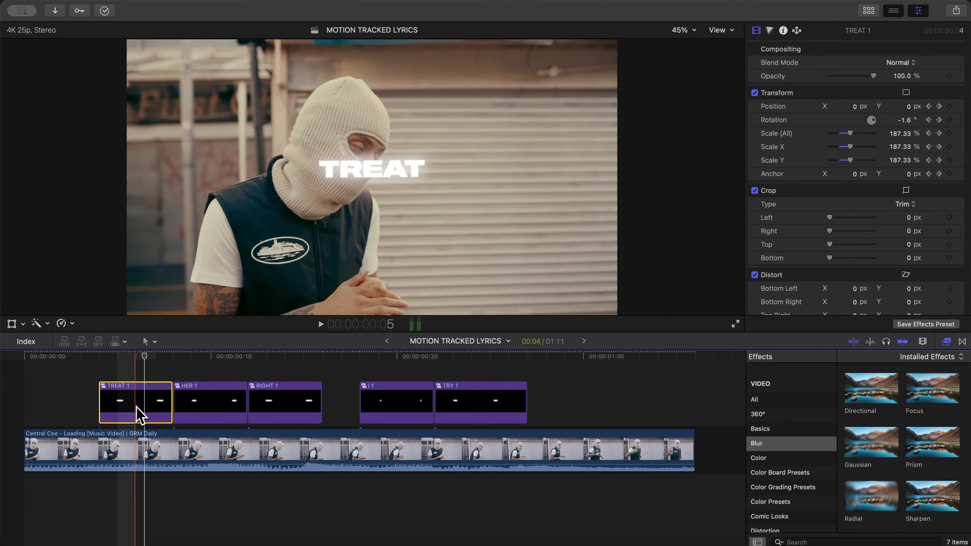
# - Paste TREAT 1's position, rotation, scale and anchor attributes onto HER 1, RIGHT 1, I 1 and TRY 1, stretched to fit, and play back
pyautogui.click(208, 404)
pyautogui.moveTo(210, 369); pyautogui.dragTo(465, 392)
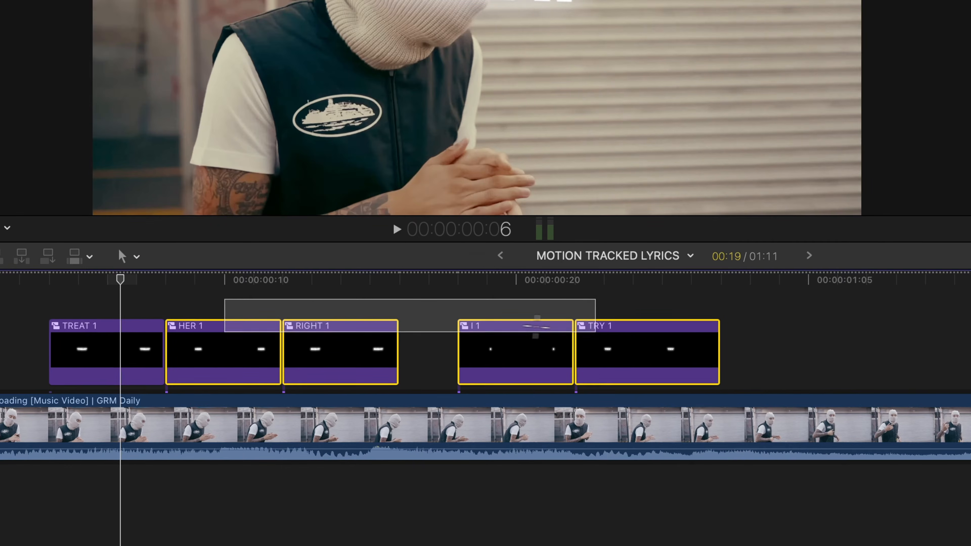
pyautogui.press('shift+super+v')
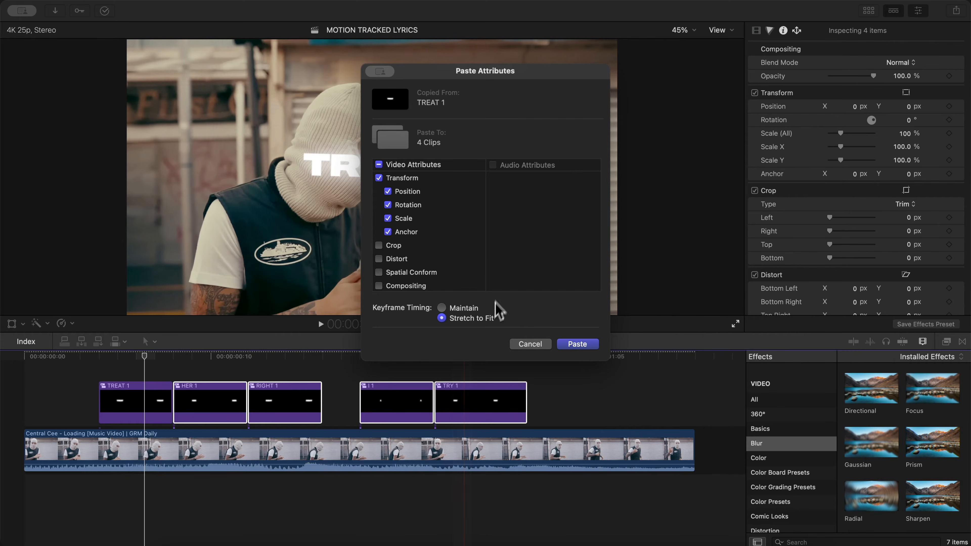
pyautogui.scroll(-2, 405, 208)
pyautogui.scroll(3, 406, 208)
pyautogui.scroll(2, 411, 208)
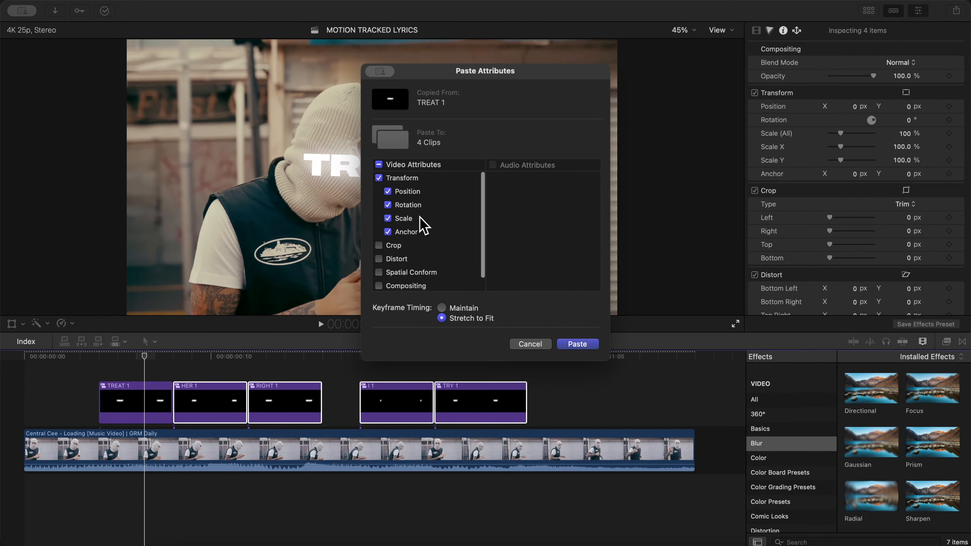
pyautogui.click(578, 344)
pyautogui.click(120, 370)
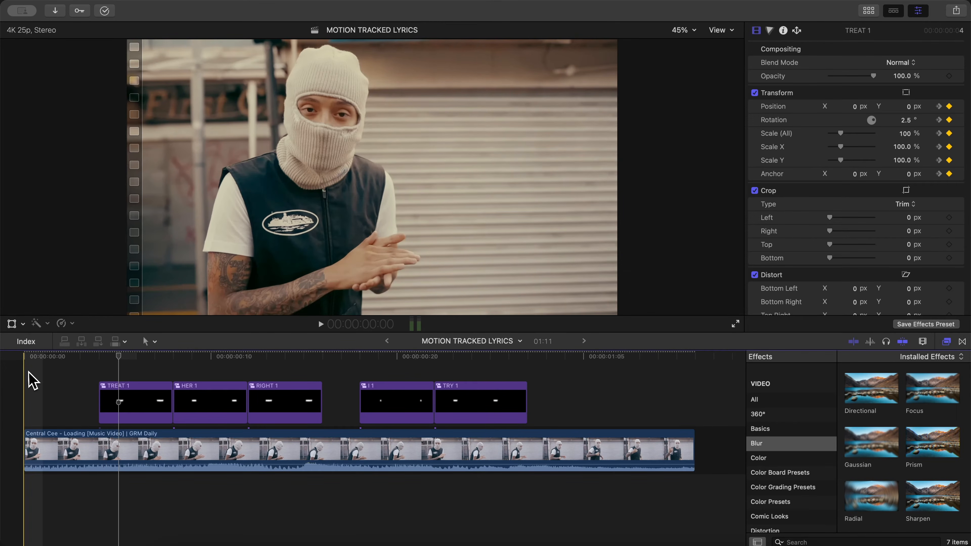
pyautogui.press('space')
# - Nest the TREAT 1 clip inside a new compound clip named TREAT 2
pyautogui.click(118, 402)
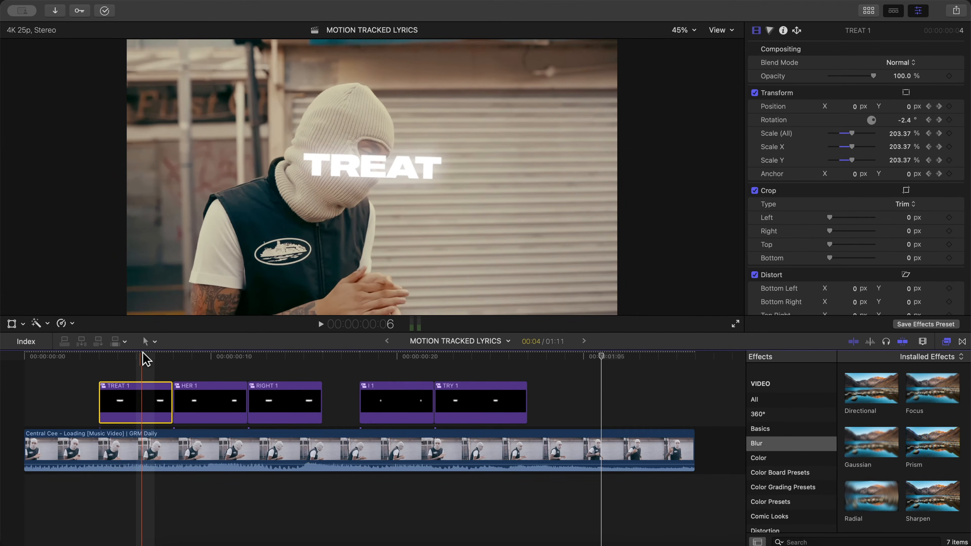
pyautogui.click(134, 356)
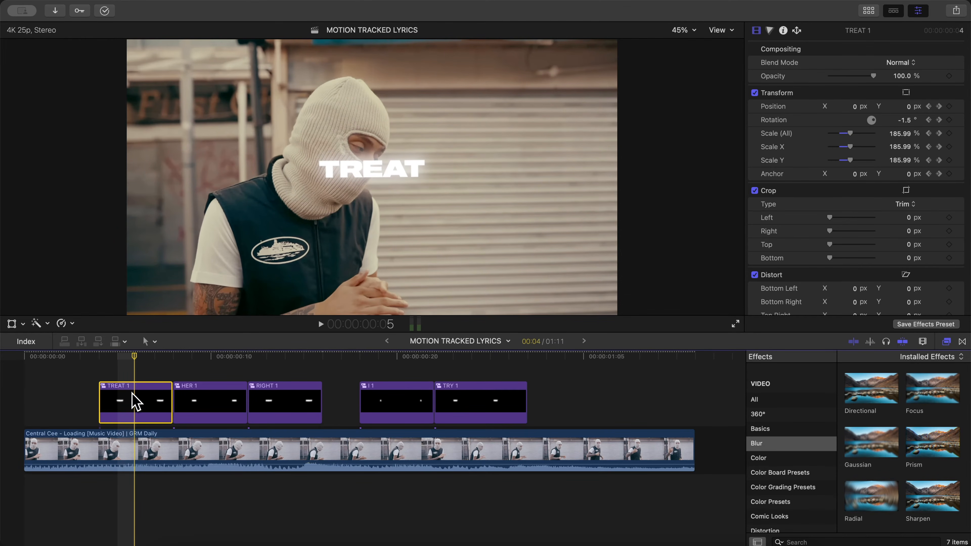
pyautogui.rightClick(136, 402)
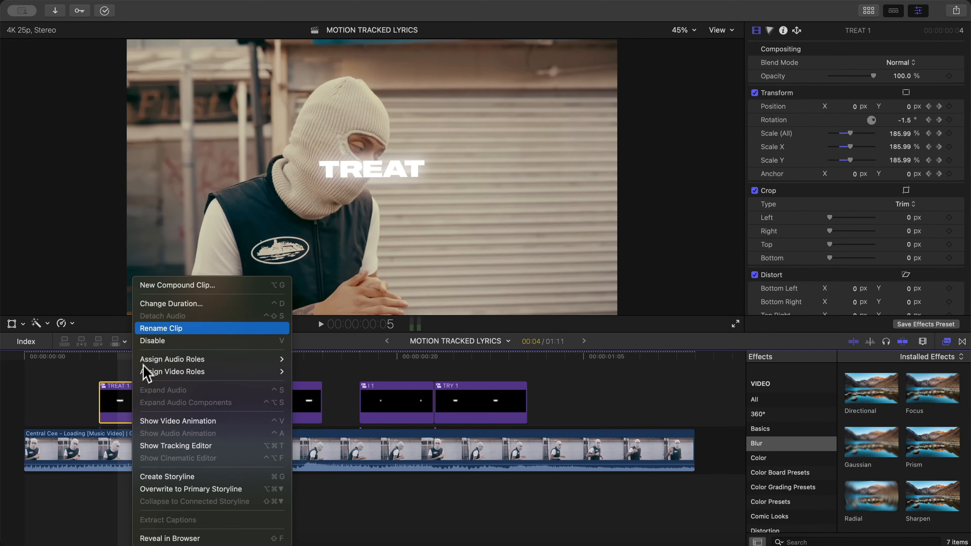
pyautogui.click(164, 291)
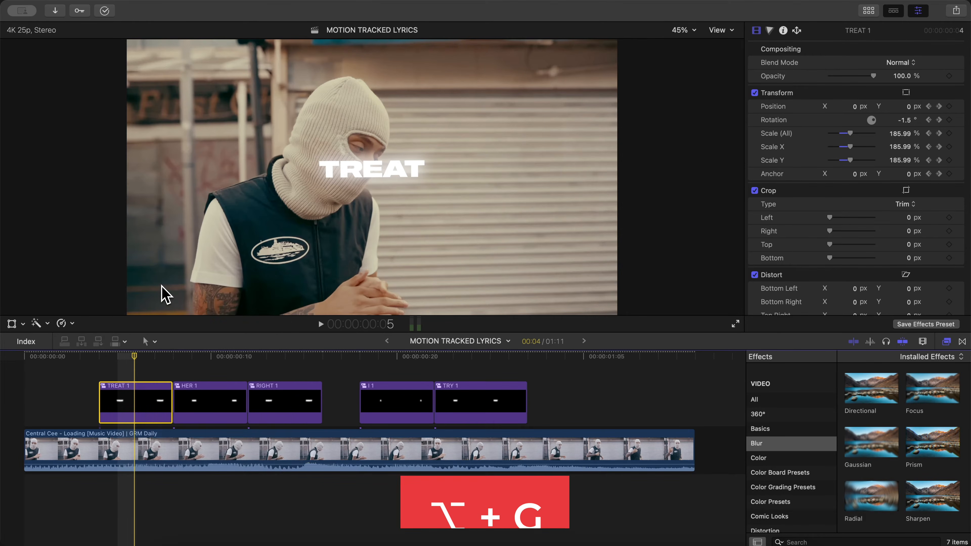
pyautogui.write('TREAT 2')
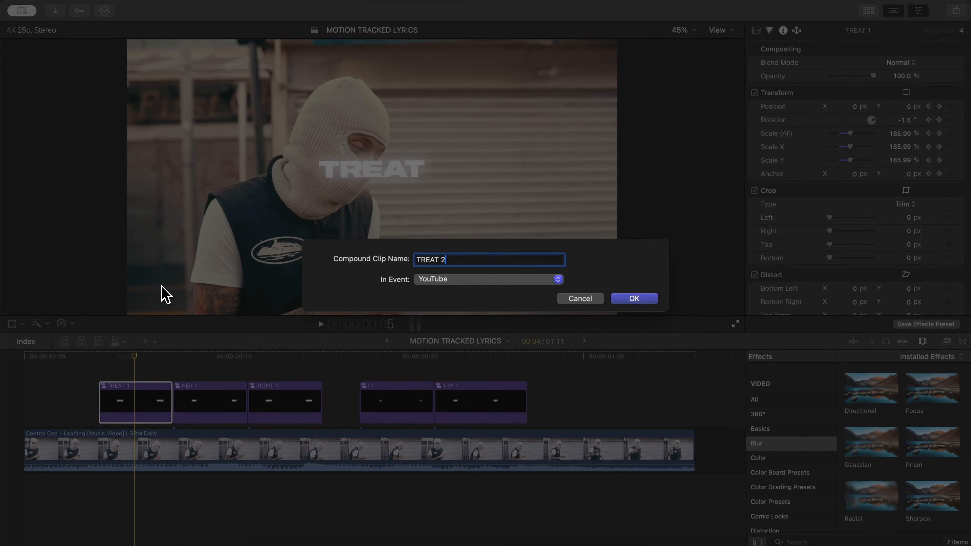
pyautogui.press('Return')
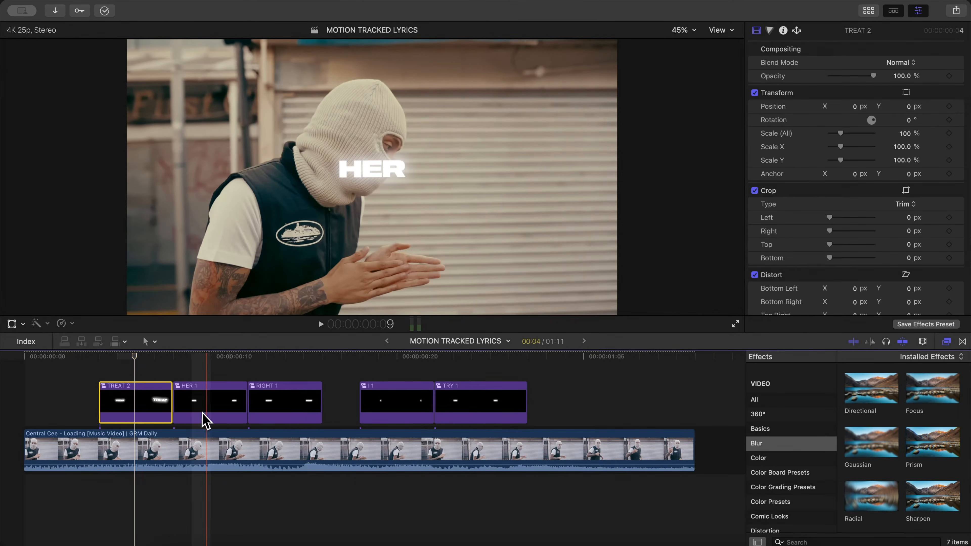
# - Nest the HER 1 clip inside a new compound clip named HER 2
pyautogui.click(209, 420)
pyautogui.press('shift+super+g')
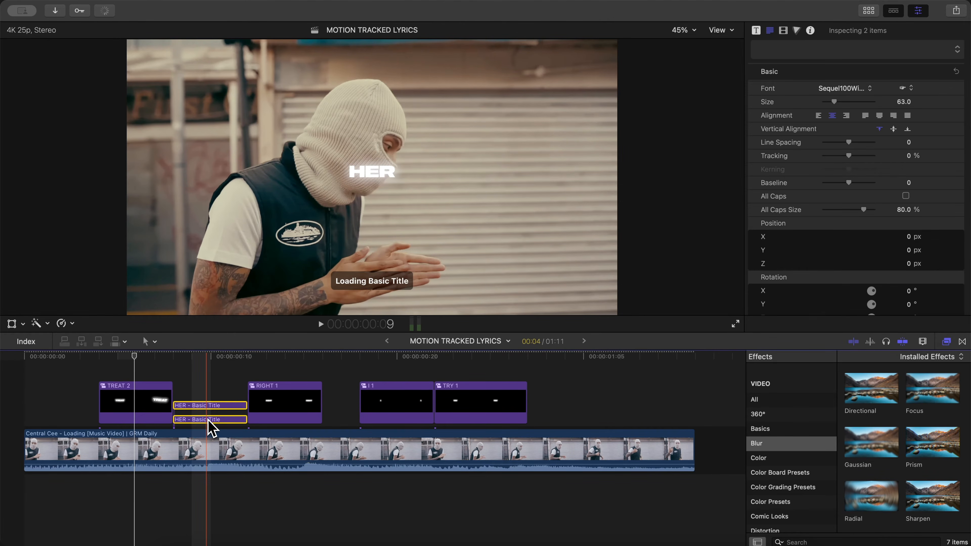
pyautogui.press('super+z')
pyautogui.hotkey('alt', 'g')
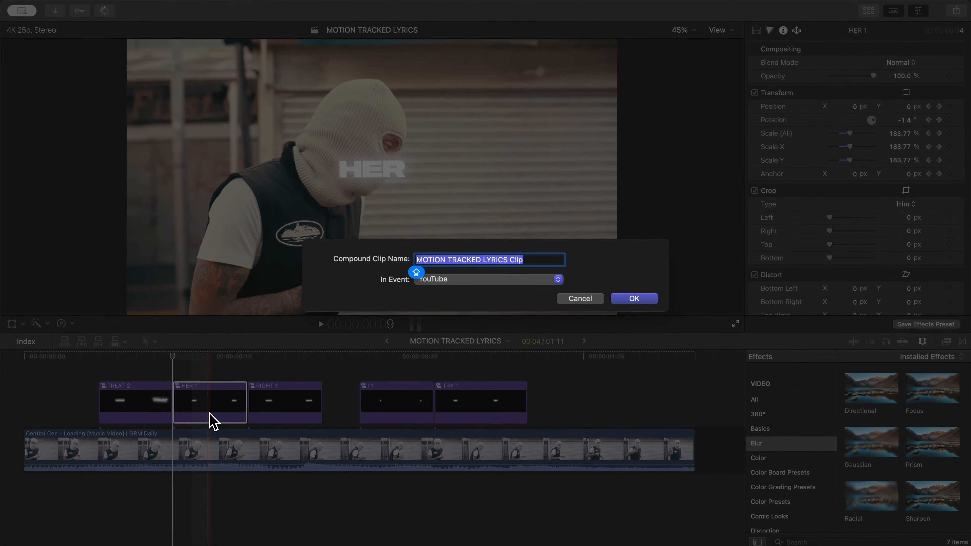
pyautogui.write('HER 2')
pyautogui.press('Return')
# - Nest RIGHT 1, I 1 and TRY 1 inside new compound clips named RIGHT 2, I 2 and TRY 2
pyautogui.click(285, 413)
pyautogui.hotkey('alt', 'g')
pyautogui.write('RIGHT 2')
pyautogui.press('Return')
pyautogui.click(397, 402)
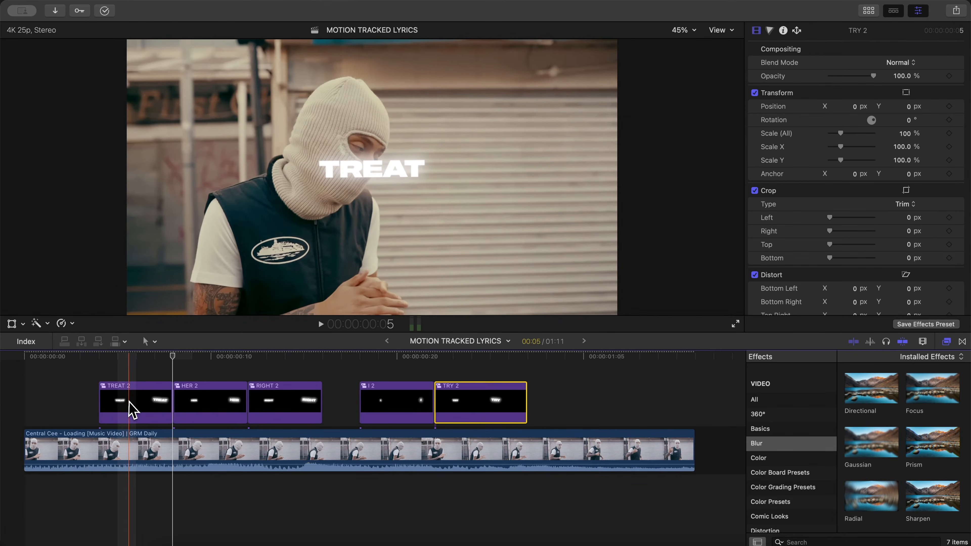
# - Add transform keyframes at the start of TREAT 2 and position the word over the mouth at about X -191.5 px, Y -30.8 px
pyautogui.click(133, 409)
pyautogui.click(124, 357)
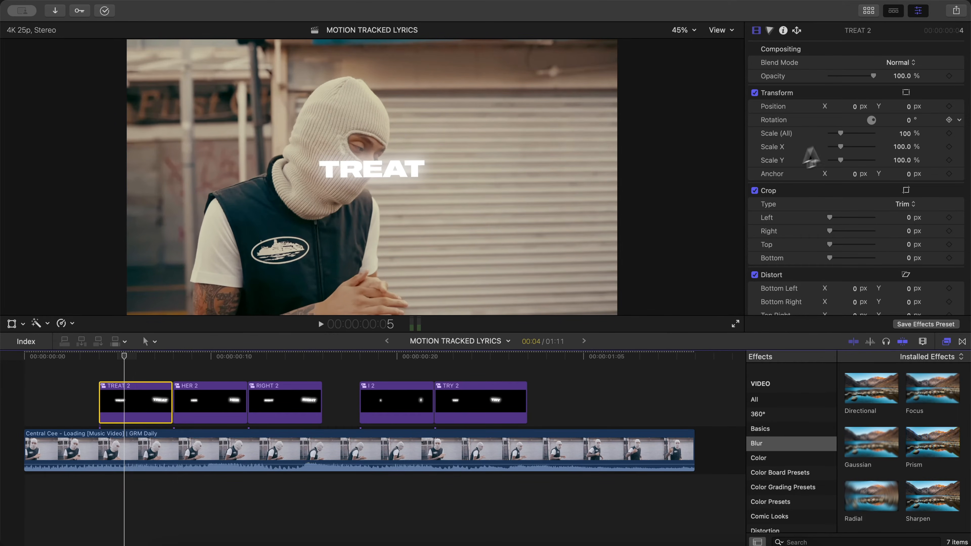
pyautogui.moveTo(132, 356); pyautogui.dragTo(144, 357)
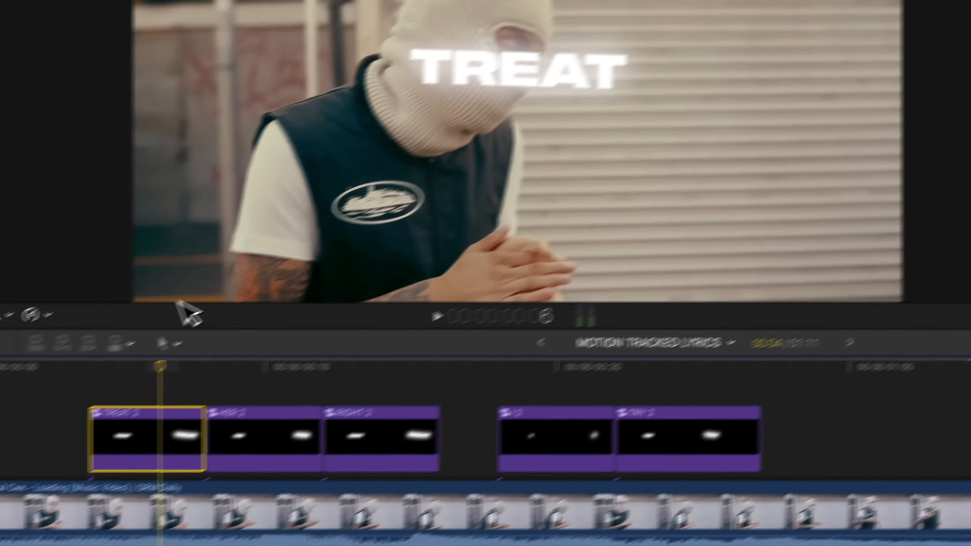
pyautogui.click(150, 361)
pyautogui.moveTo(219, 338); pyautogui.dragTo(165, 337)
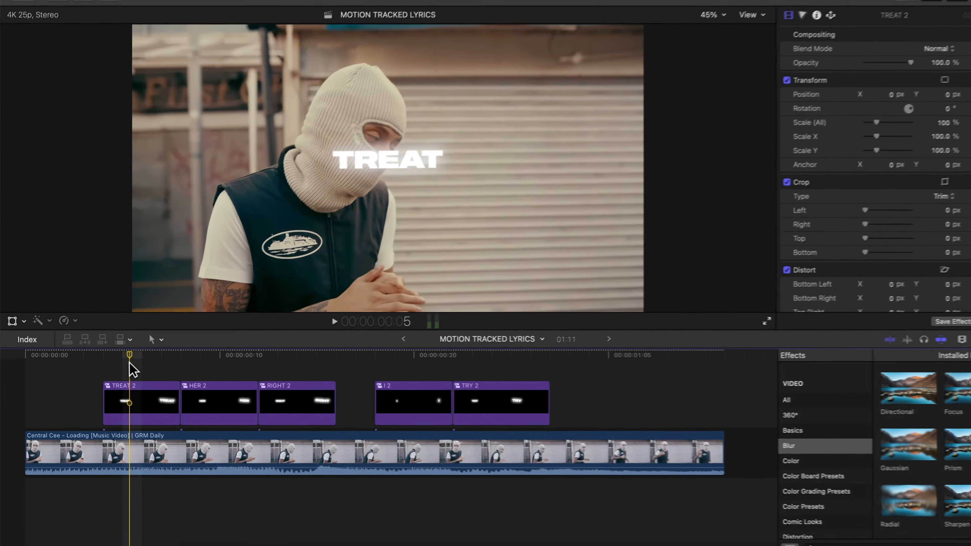
pyautogui.click(12, 324)
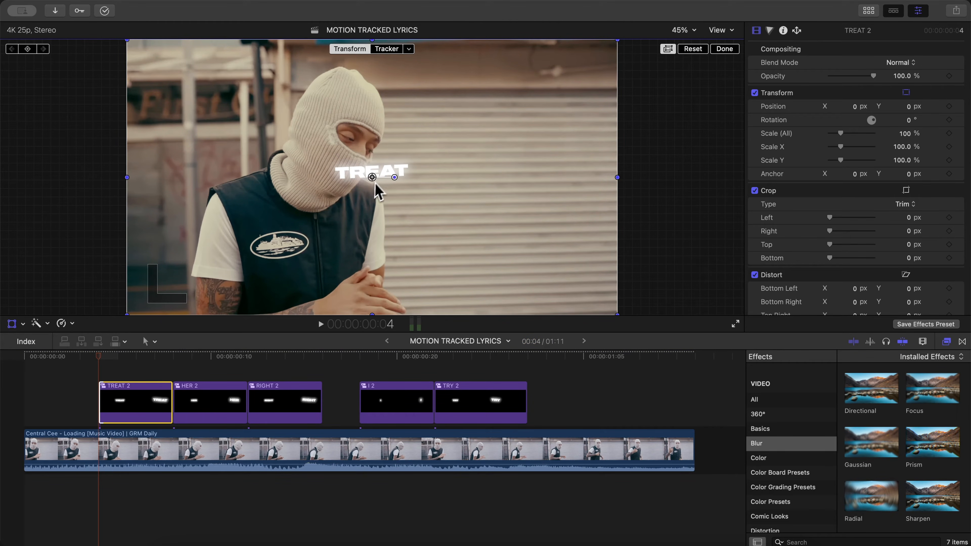
pyautogui.moveTo(374, 180); pyautogui.dragTo(348, 184)
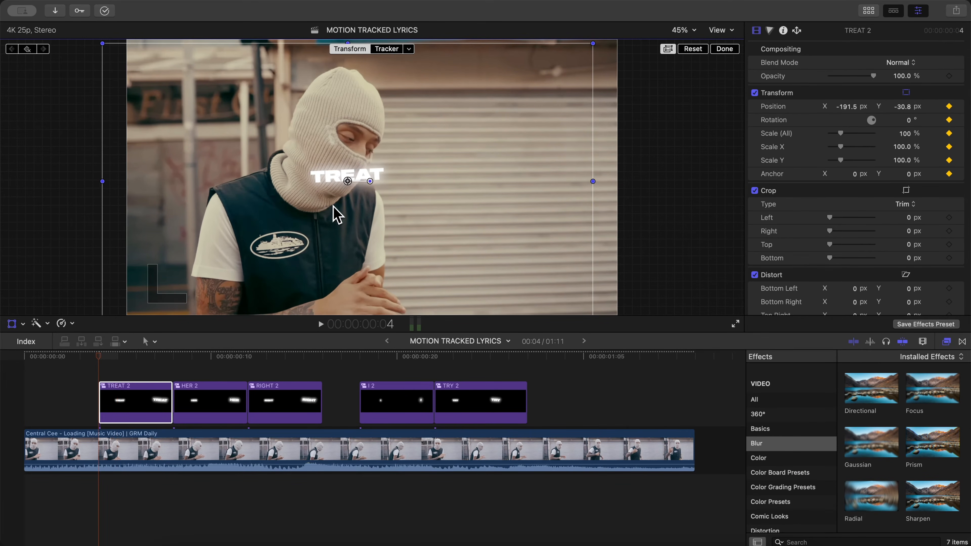
# - Keyframe TREAT 2's position through its remaining frames to follow the mouth, ending at about X -152.3 px, Y -170.6 px
pyautogui.moveTo(366, 177); pyautogui.dragTo(371, 195)
pyautogui.press('Right')
pyautogui.press('Right')
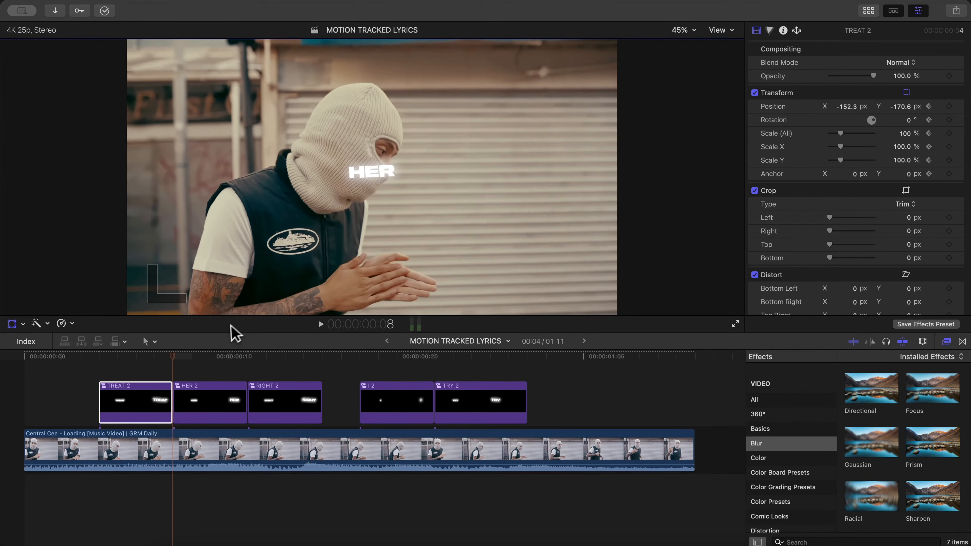
pyautogui.press('Left')
pyautogui.press('Right')
# - Add transform keyframes at the start of HER 2 and reposition the word frame by frame to follow the mouth
pyautogui.click(197, 404)
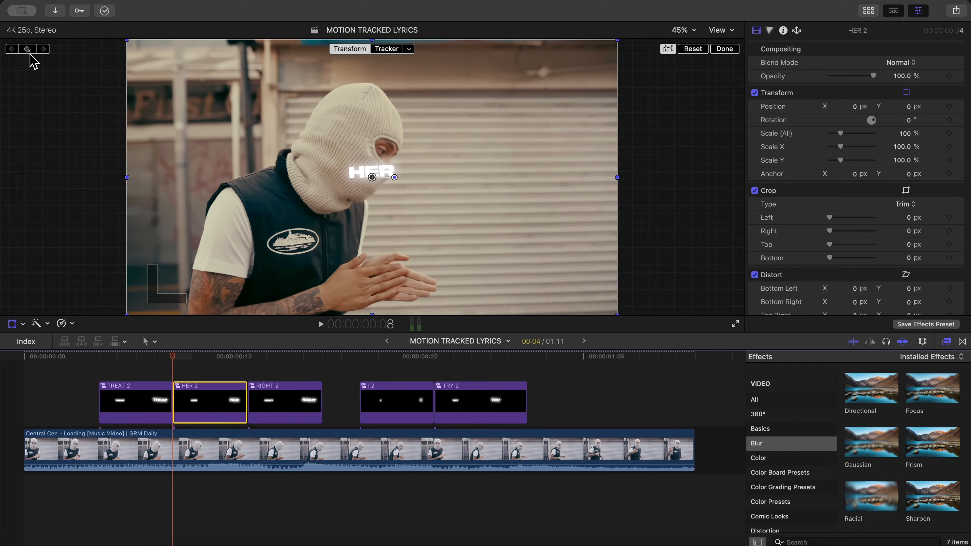
pyautogui.moveTo(366, 158); pyautogui.dragTo(380, 183)
pyautogui.press('Right')
pyautogui.press('Right')
# - Keyframe RIGHT 2's position frame by frame to follow the mouth, ending at about X 127.3 px, Y -140.8 px, and play back
pyautogui.press('Right')
pyautogui.click(280, 402)
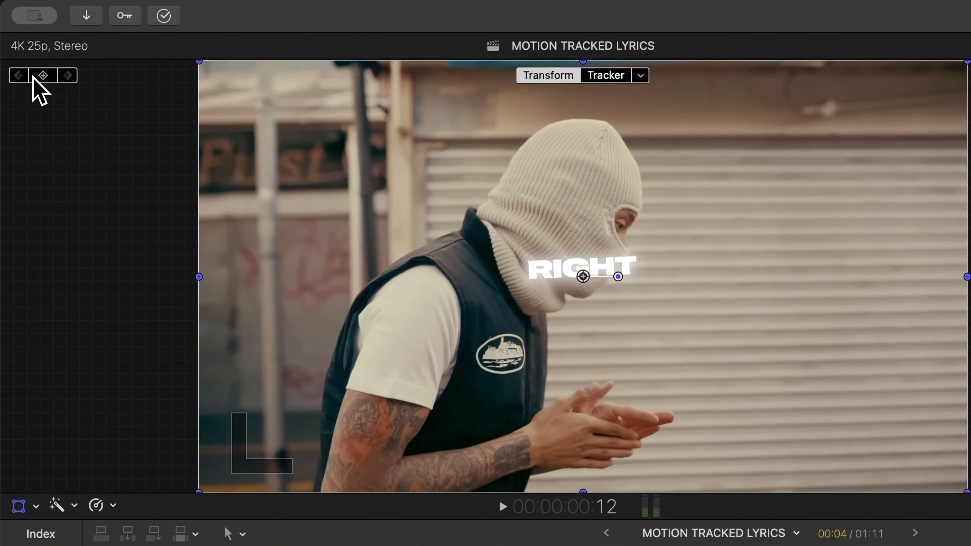
pyautogui.click(25, 48)
pyautogui.moveTo(591, 264); pyautogui.dragTo(615, 267)
pyautogui.press('Right')
pyautogui.press('Right')
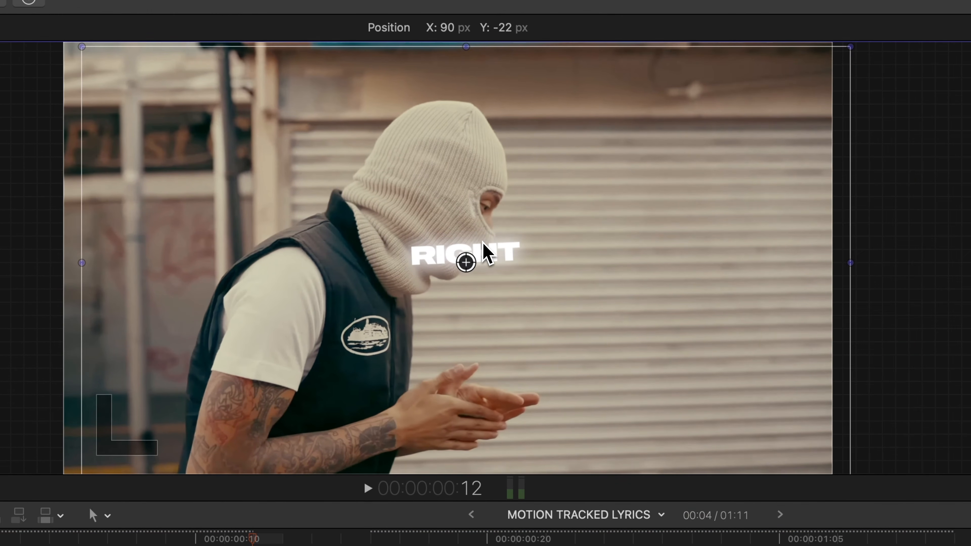
pyautogui.moveTo(480, 239); pyautogui.dragTo(479, 247)
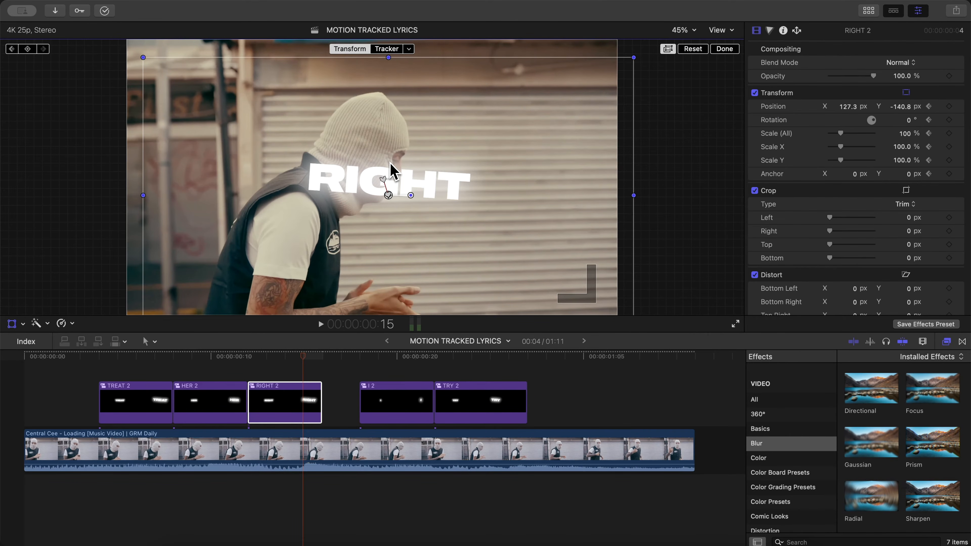
pyautogui.press('Right')
pyautogui.press('Left')
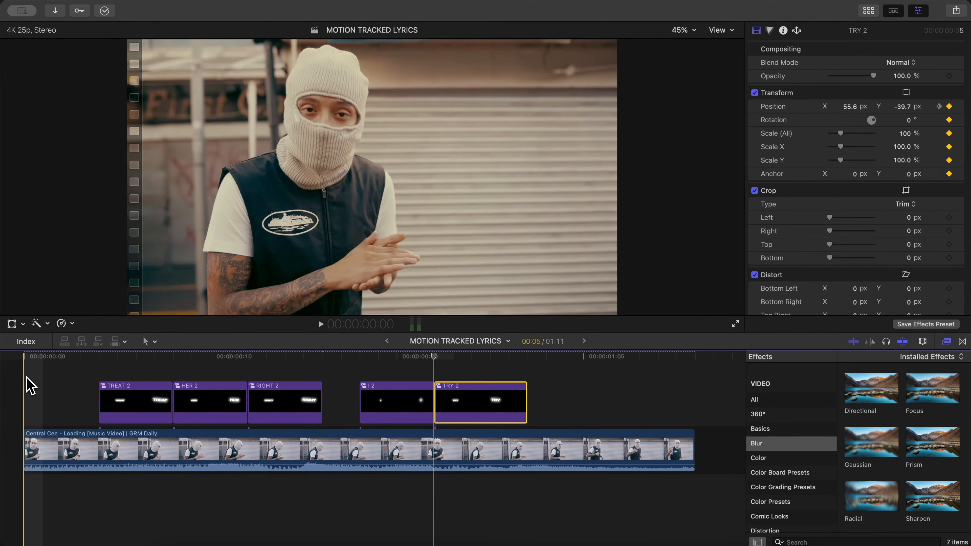
pyautogui.press('space')
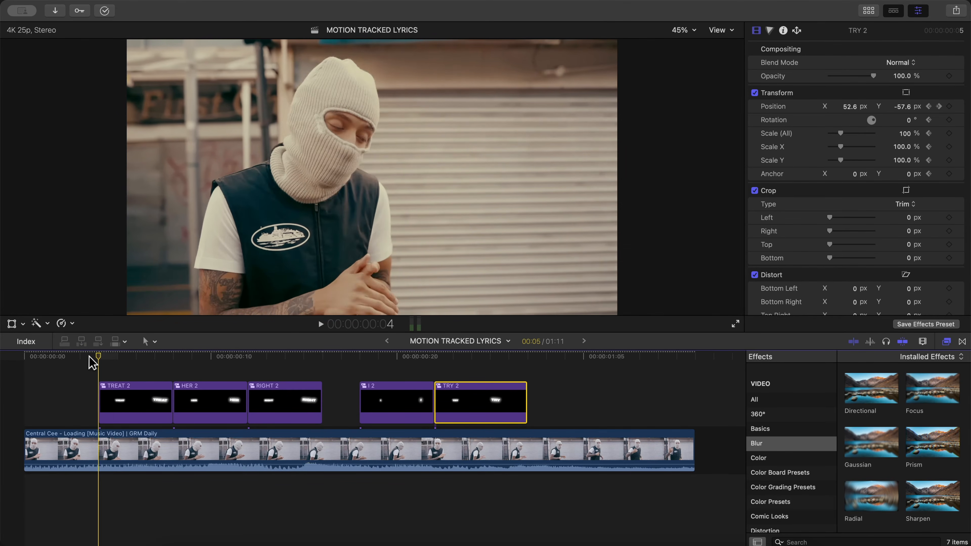
# - Compare the music video clip with its Custom LUT effect turned off and on
pyautogui.click(322, 367)
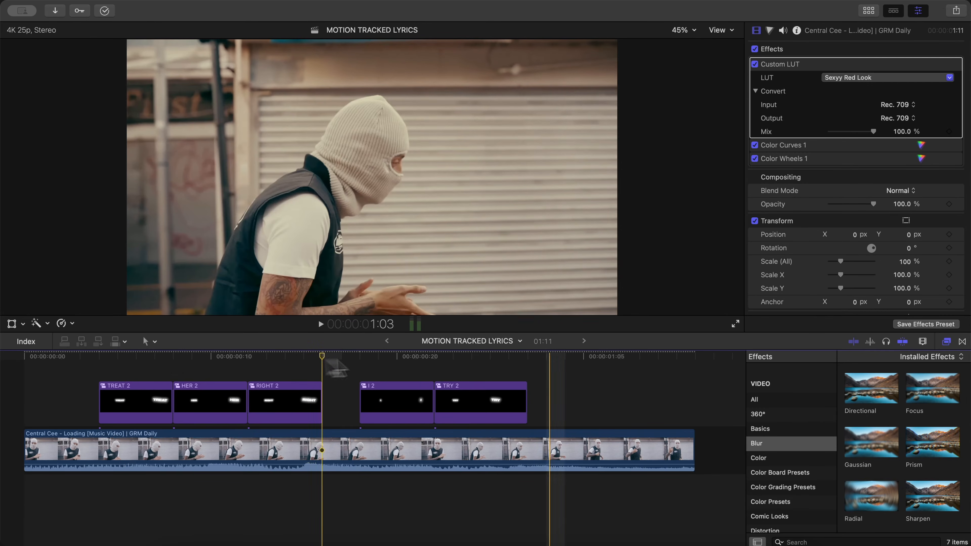
pyautogui.click(946, 341)
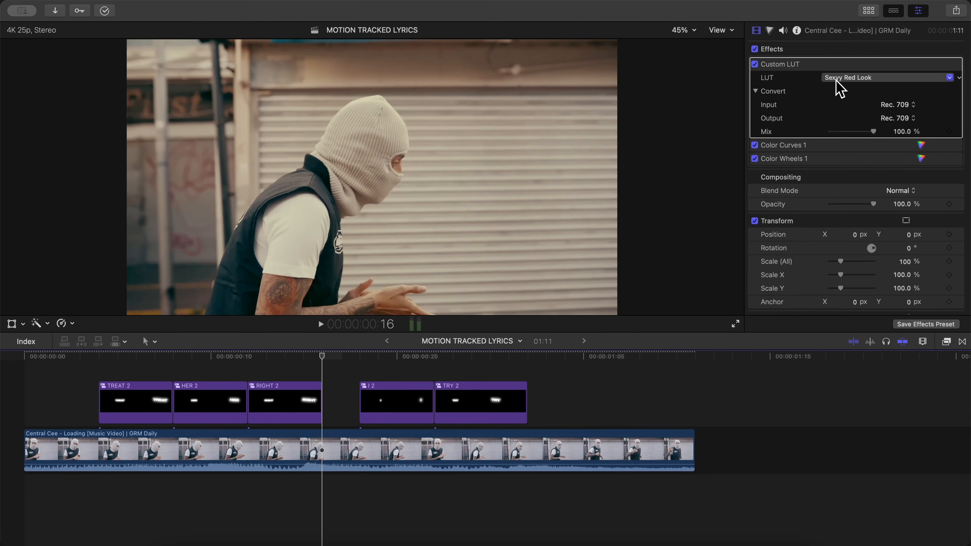
pyautogui.click(755, 64)
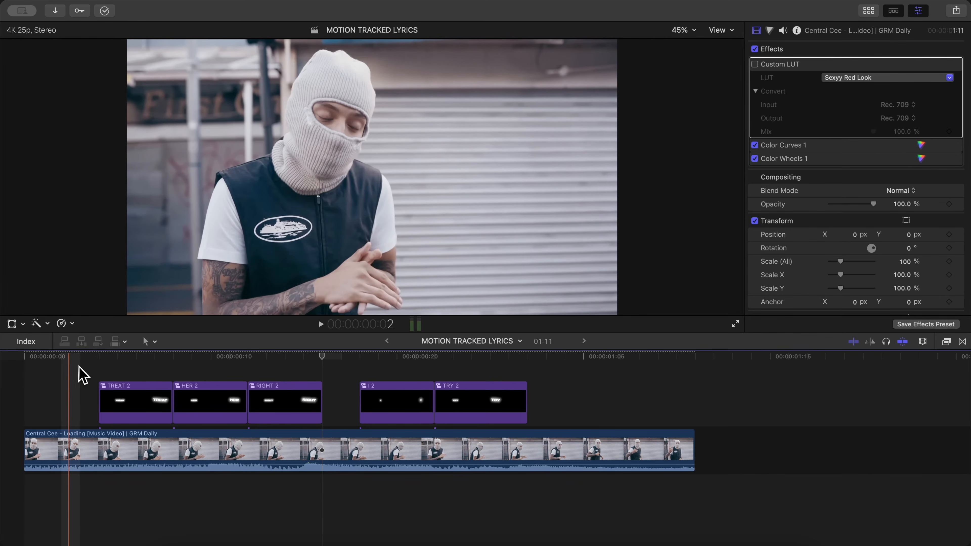
pyautogui.click(69, 371)
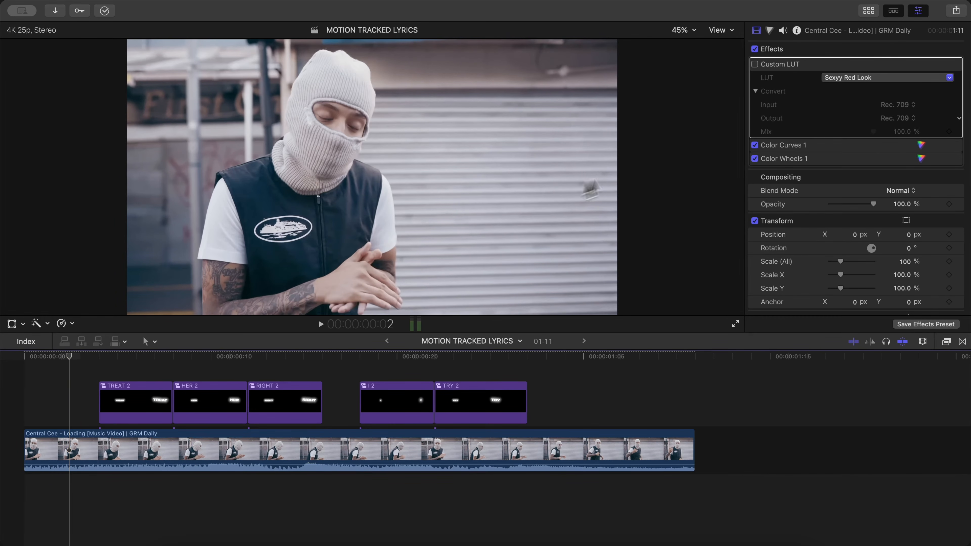
pyautogui.click(754, 64)
pyautogui.click(754, 64)
pyautogui.click(754, 64)
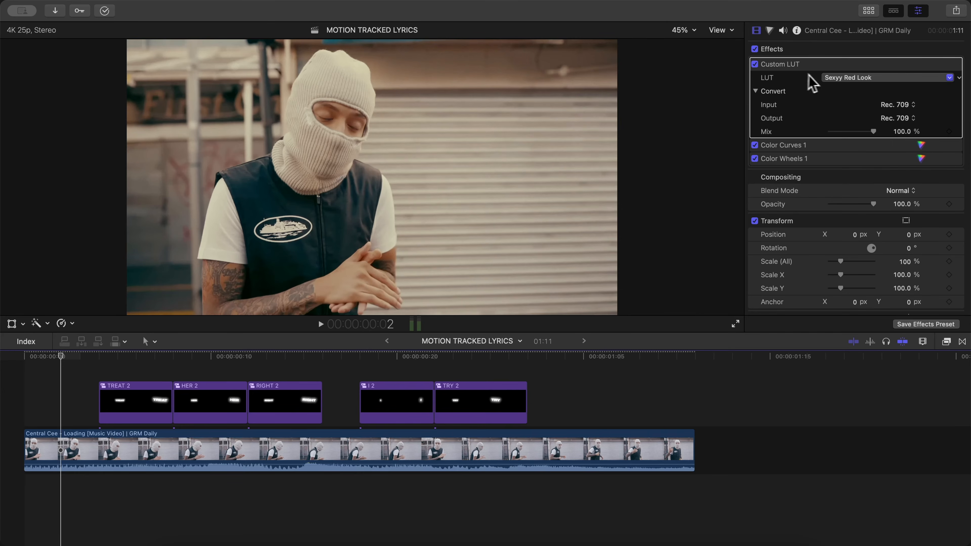
# - Examine the music video clip's Color Wheels correction and the list of LUTs available for its Custom LUT effect
pyautogui.click(838, 78)
pyautogui.click(838, 79)
pyautogui.click(769, 30)
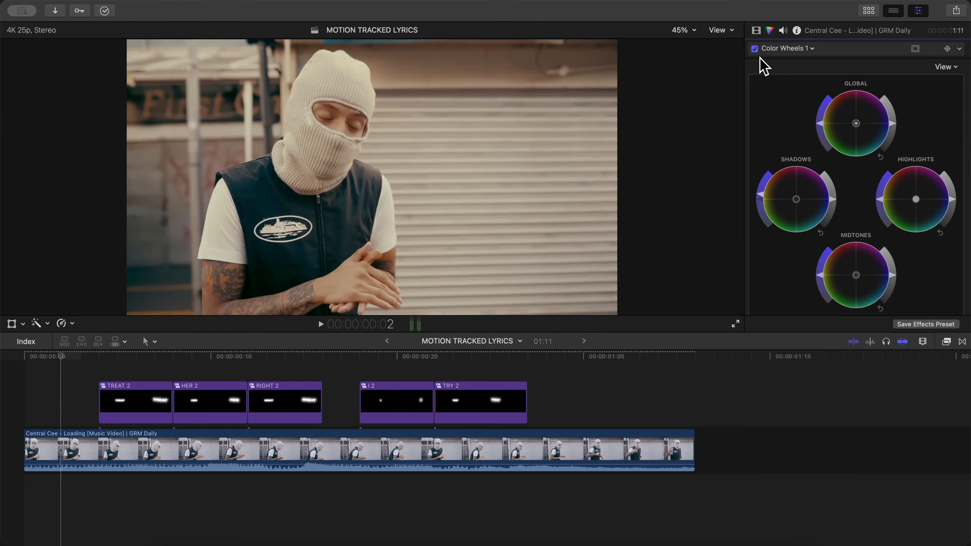
pyautogui.click(756, 30)
pyautogui.click(841, 78)
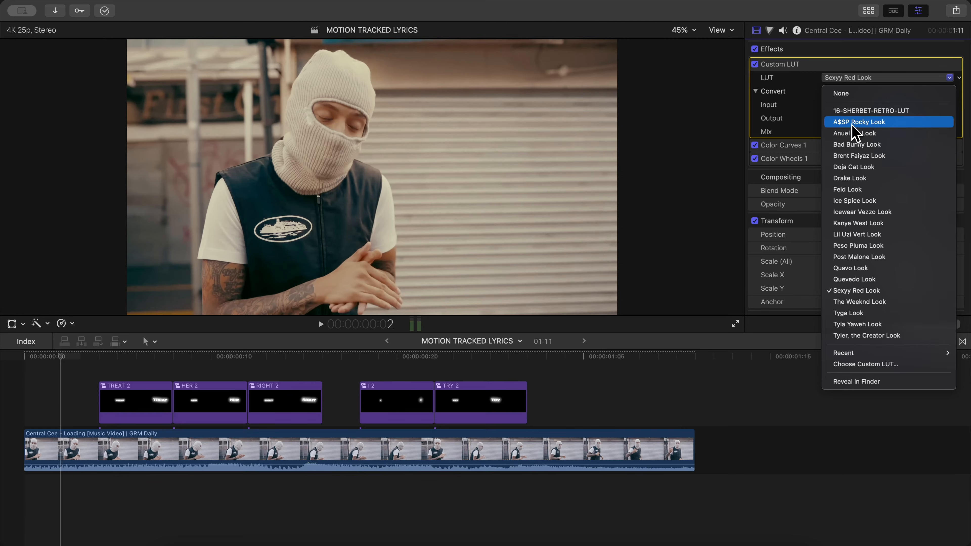
pyautogui.press('super+5')
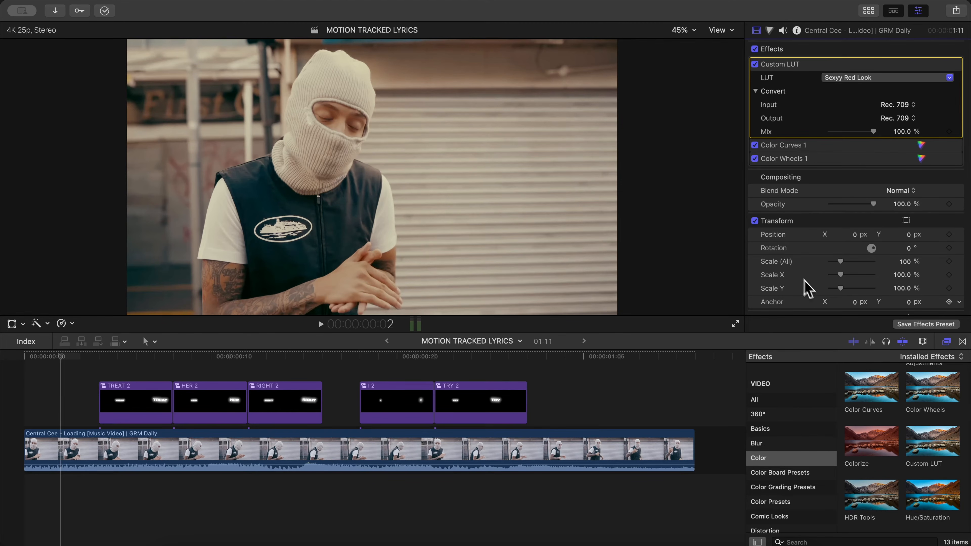
# - Show the YouTube event's clips in the browser and hide the effects list and the inspector
pyautogui.click(868, 11)
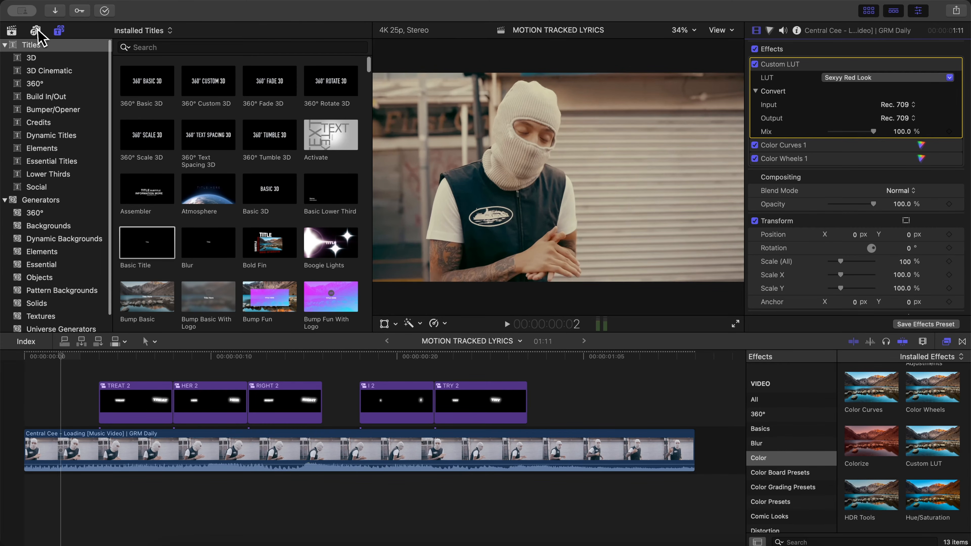
pyautogui.click(12, 30)
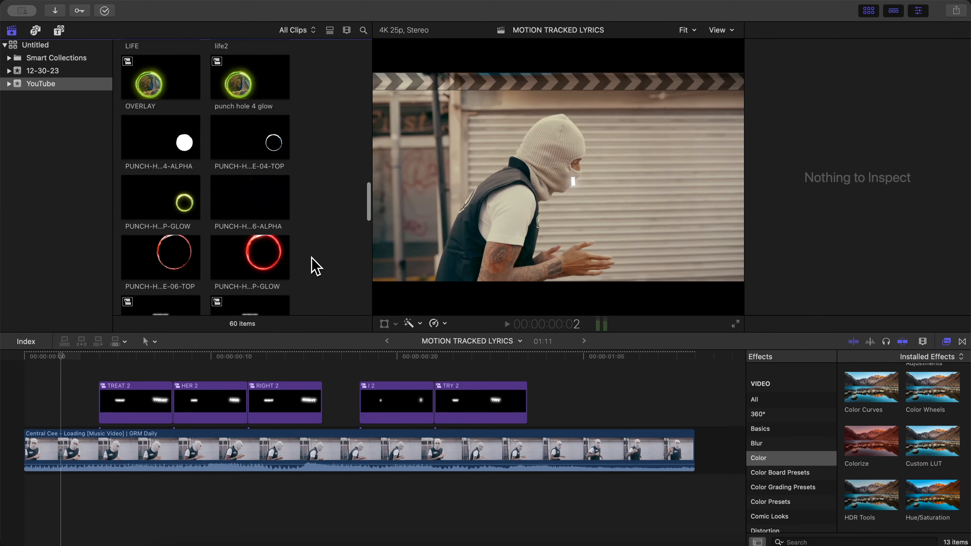
pyautogui.click(193, 376)
pyautogui.click(149, 356)
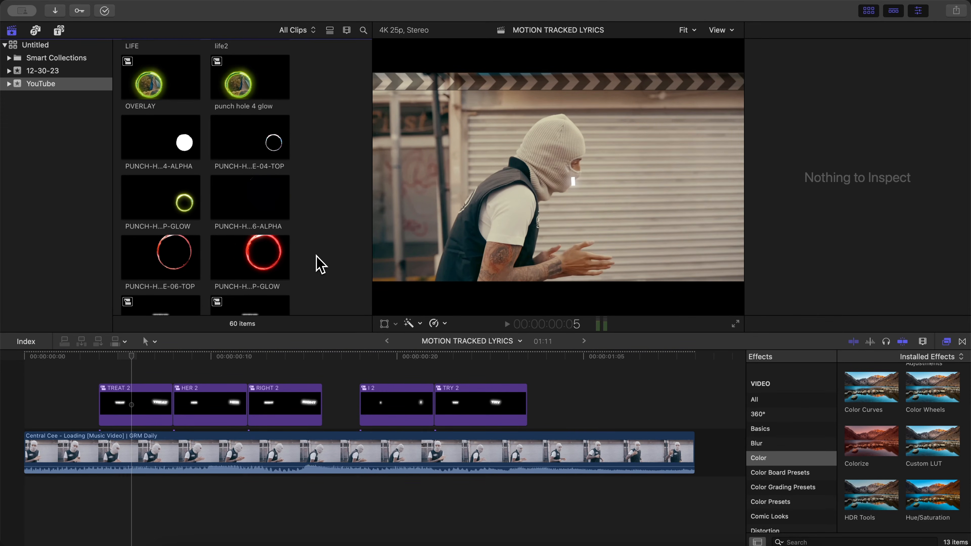
pyautogui.click(947, 342)
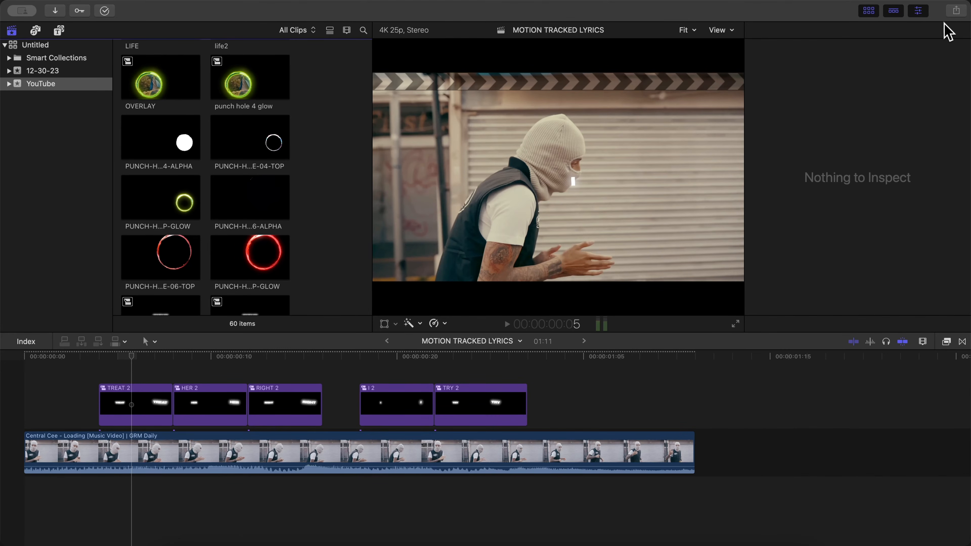
pyautogui.click(916, 10)
# - Place the PUNCH-HOLE-04-TOP-GLOW clip above the lyric clips, starting where RIGHT 2 begins
pyautogui.scroll(-2, 403, 213)
pyautogui.scroll(5, 431, 215)
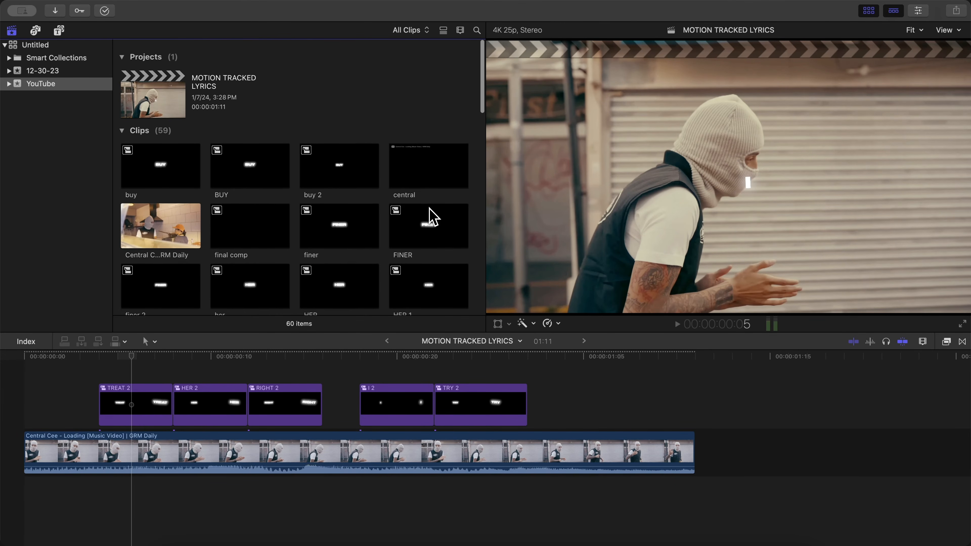
pyautogui.scroll(-10, 317, 128)
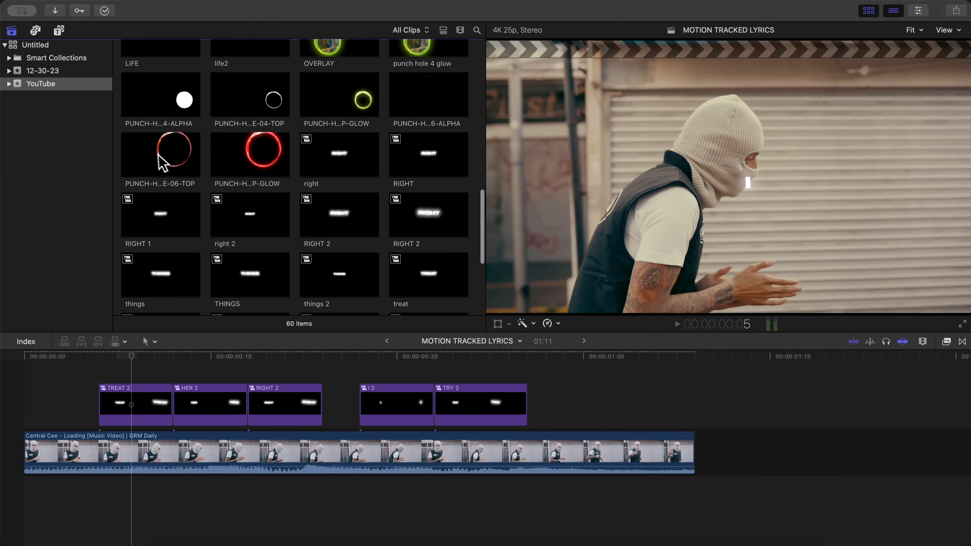
pyautogui.scroll(3, 318, 130)
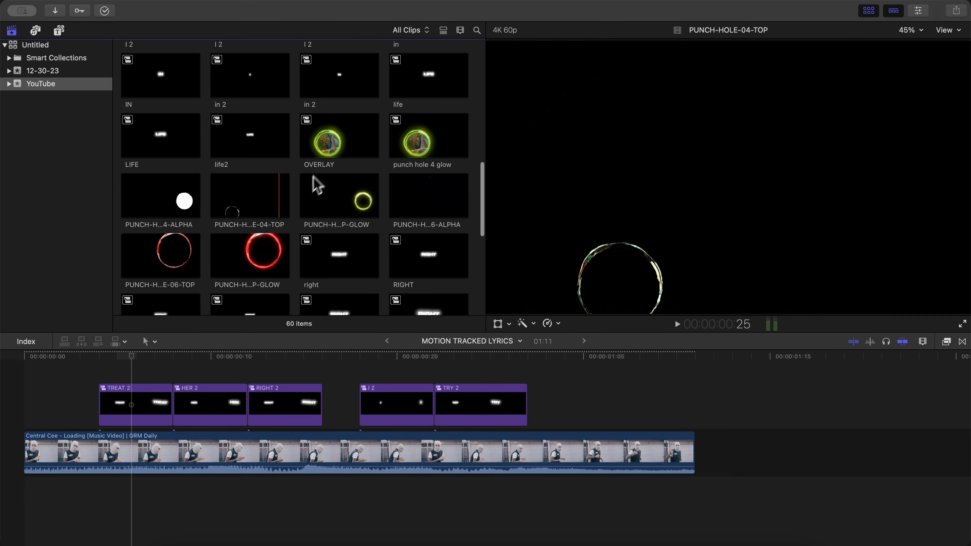
pyautogui.moveTo(314, 184); pyautogui.dragTo(283, 411)
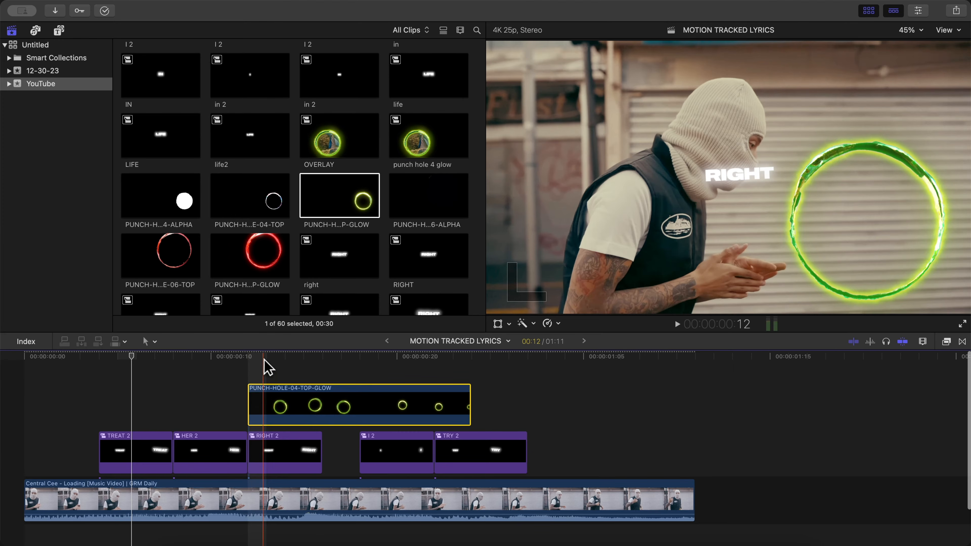
# - Place the PUNCH-HOLE-04-ALPHA clip directly below PUNCH-HOLE-04-TOP-GLOW with matching start and end, and hide the browser
pyautogui.click(132, 195)
pyautogui.moveTo(208, 269); pyautogui.dragTo(262, 383)
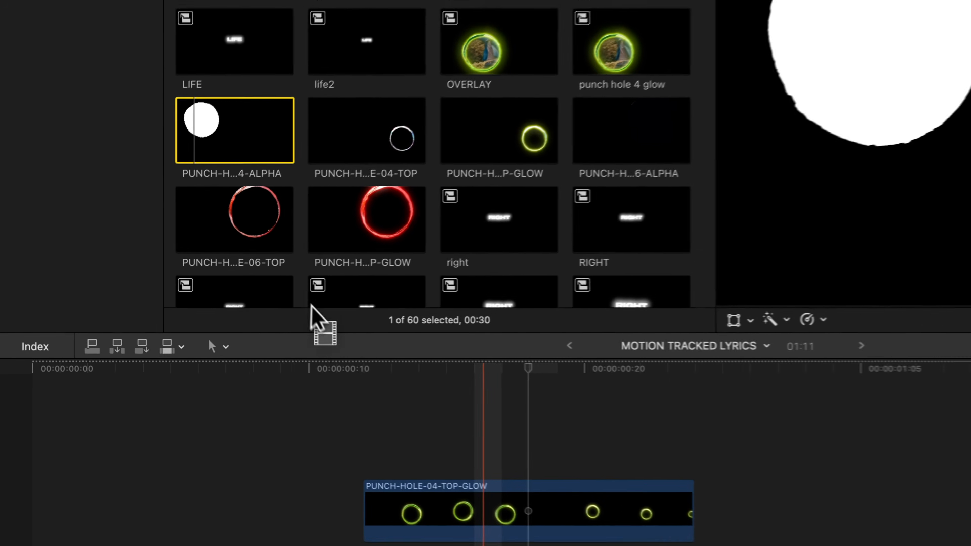
pyautogui.moveTo(406, 414); pyautogui.dragTo(479, 523)
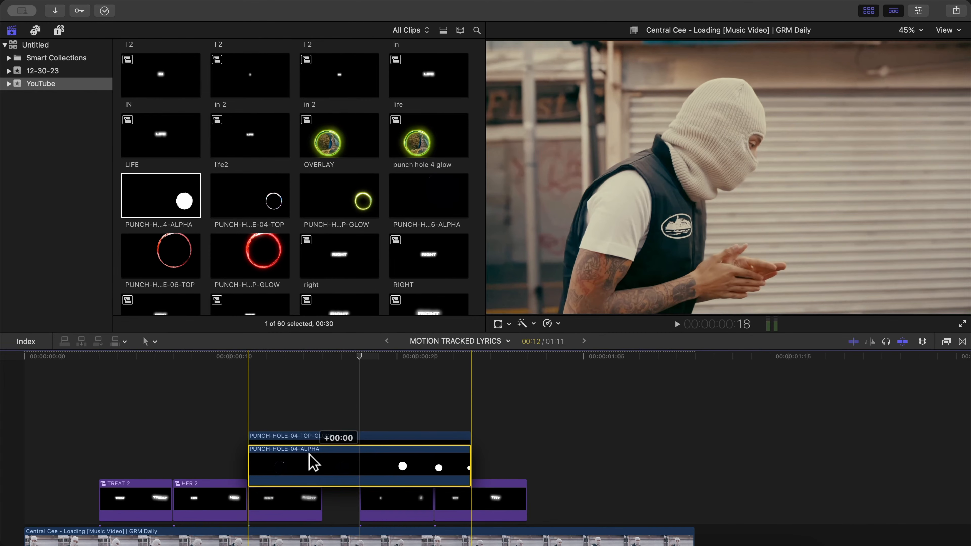
pyautogui.moveTo(309, 454); pyautogui.dragTo(312, 456)
pyautogui.click(868, 11)
pyautogui.scroll(-3, 492, 364)
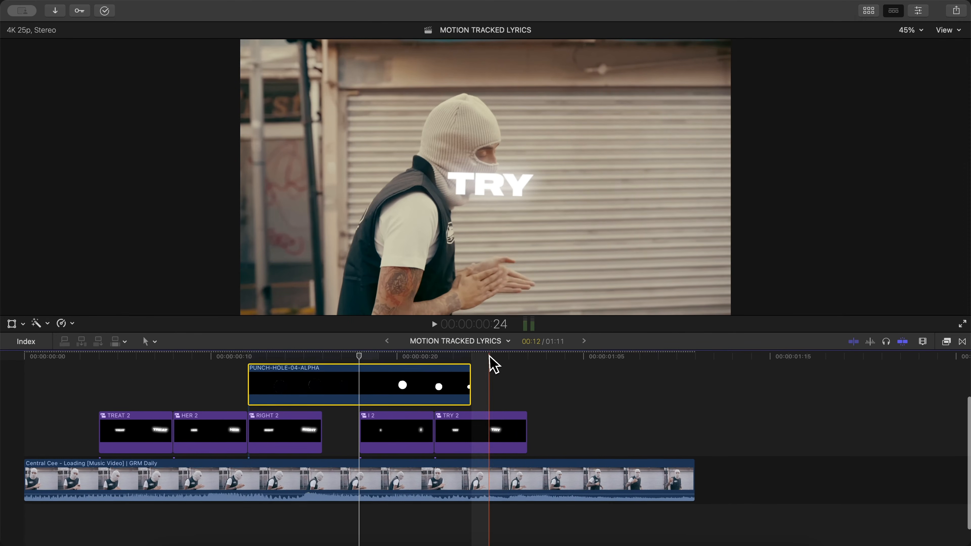
# - Extend the music video to reach the blue-jacket shot, and place that shot beneath PUNCH-HOLE-04-ALPHA, trimmed to the same length
pyautogui.moveTo(694, 481); pyautogui.dragTo(669, 457)
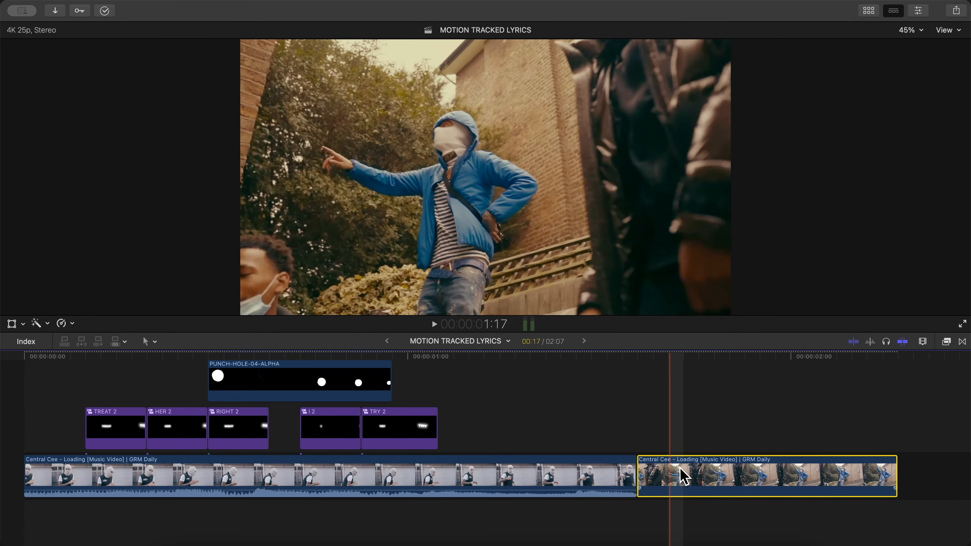
pyautogui.moveTo(679, 473); pyautogui.dragTo(710, 481)
pyautogui.moveTo(496, 366); pyautogui.dragTo(212, 370)
pyautogui.scroll(3, 199, 371)
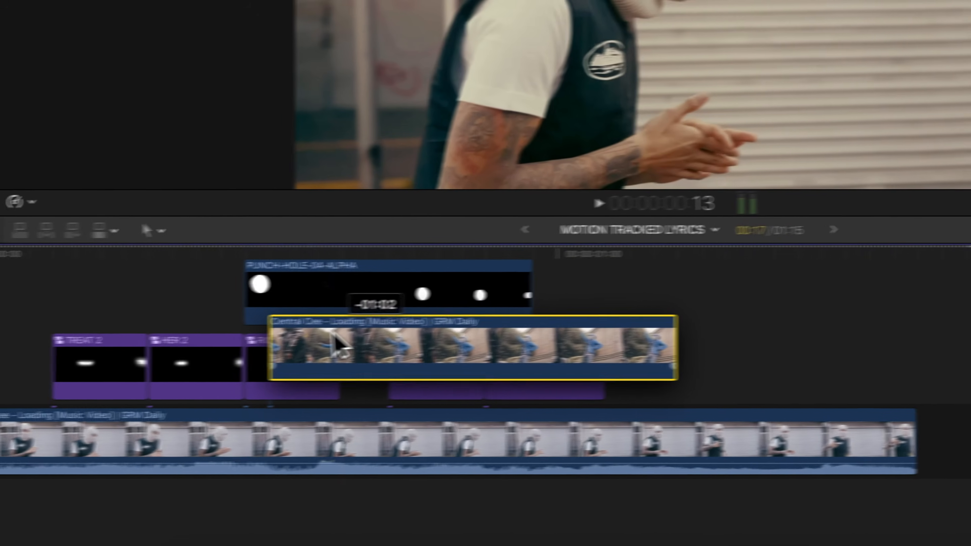
pyautogui.click(342, 340)
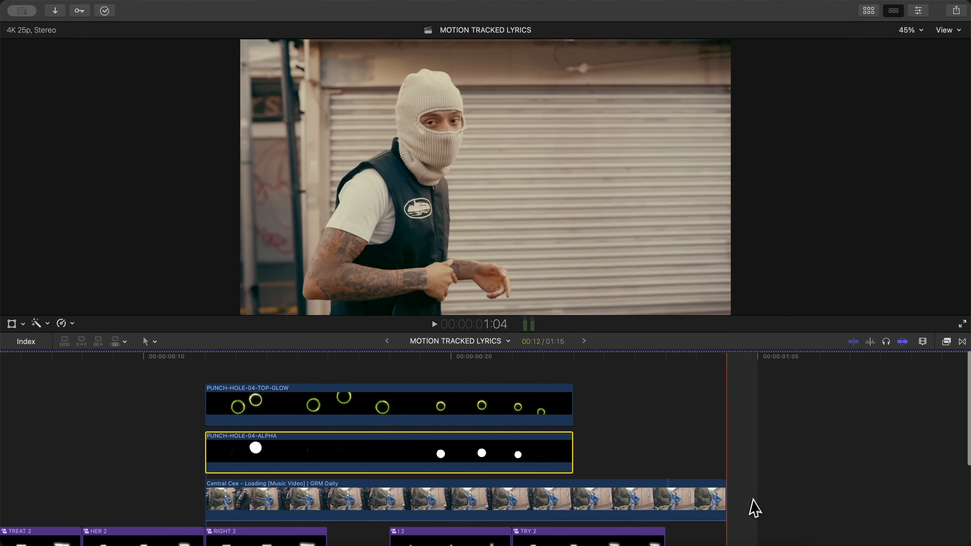
pyautogui.moveTo(729, 494); pyautogui.dragTo(572, 489)
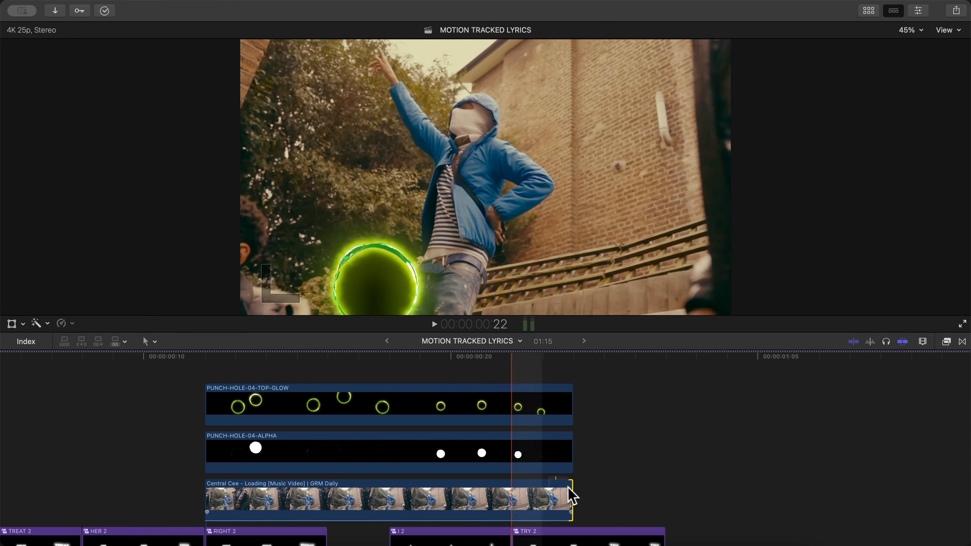
# - Set the blend mode of the PUNCH-HOLE-04-ALPHA clip to Stencil Alpha
pyautogui.scroll(-2, 346, 473)
pyautogui.click(400, 404)
pyautogui.scroll(2, 400, 404)
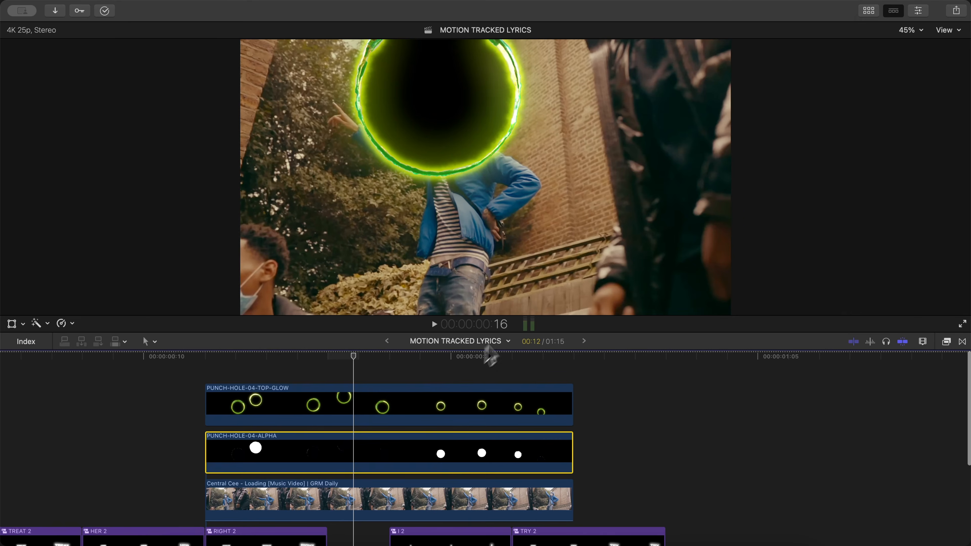
pyautogui.click(297, 360)
pyautogui.click(387, 360)
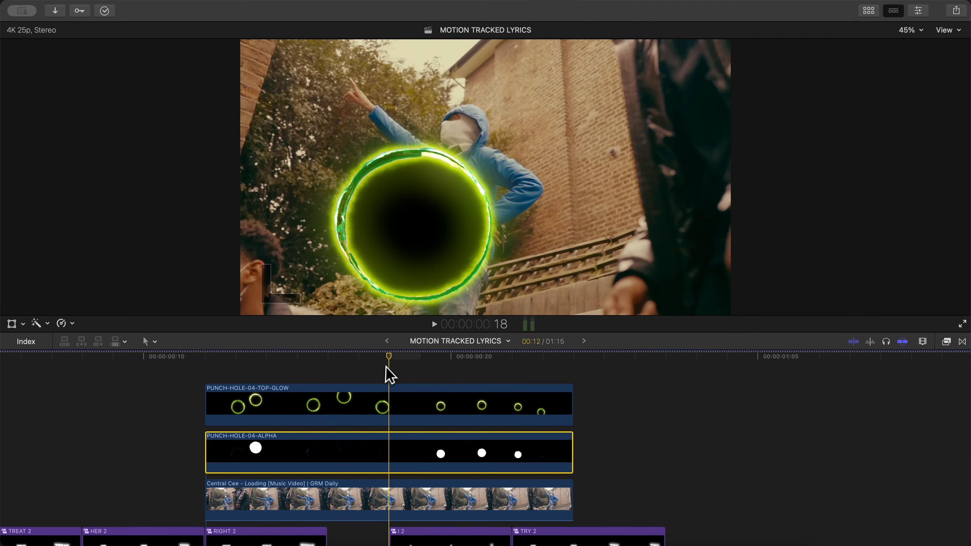
pyautogui.click(917, 10)
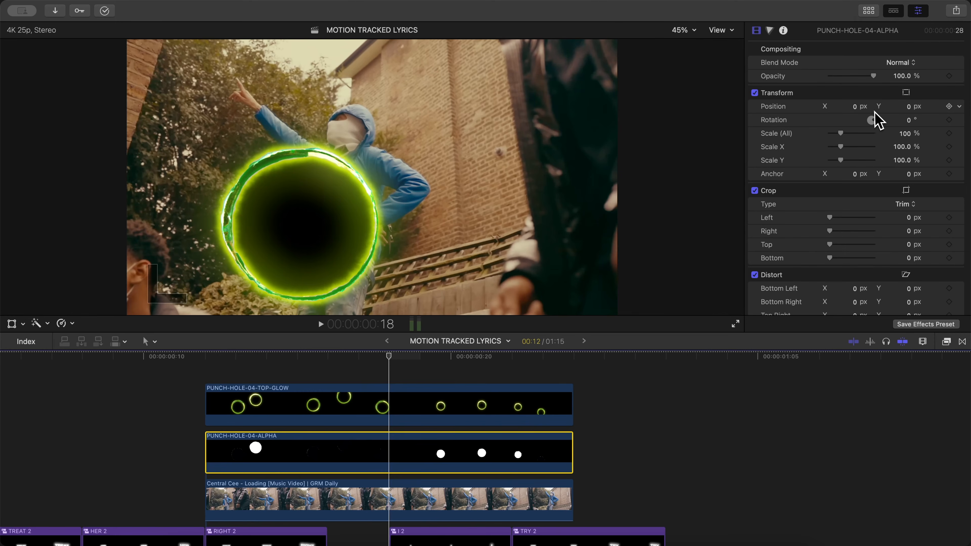
pyautogui.click(897, 66)
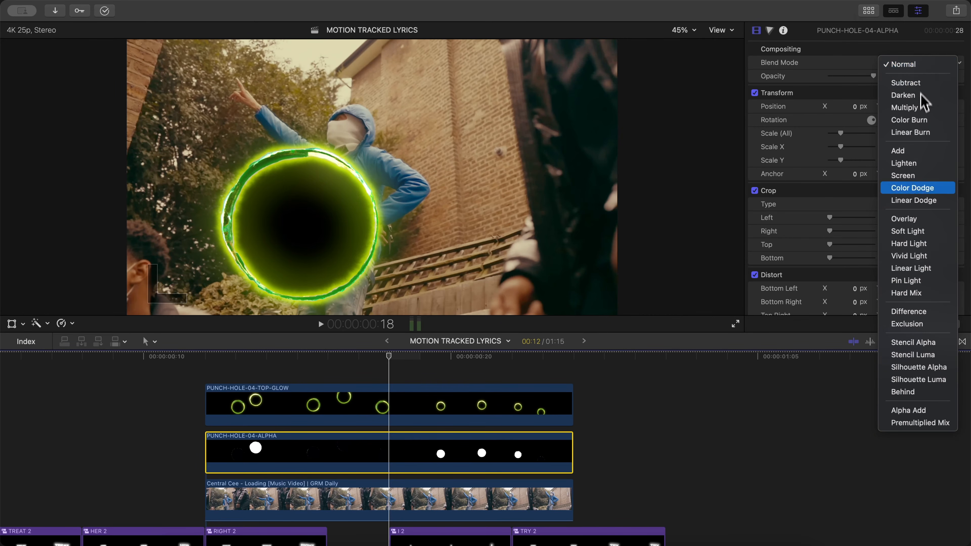
pyautogui.click(918, 345)
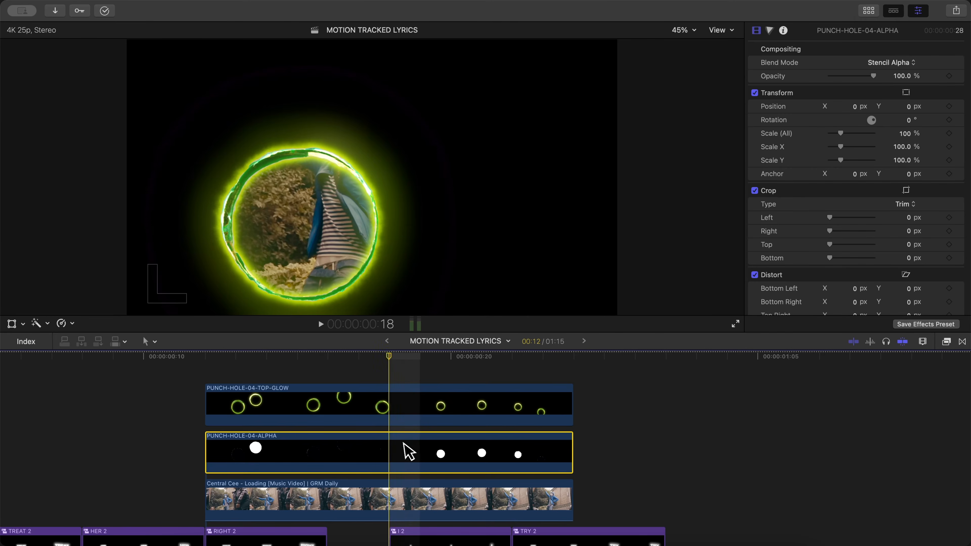
# - Combine PUNCH-HOLE-04-TOP-GLOW, PUNCH-HOLE-04-ALPHA and the shot beneath them into a compound clip named PUNCH HOLE OVERLAY in the YouTube event
pyautogui.moveTo(244, 357); pyautogui.dragTo(327, 357)
pyautogui.moveTo(173, 377); pyautogui.dragTo(300, 496)
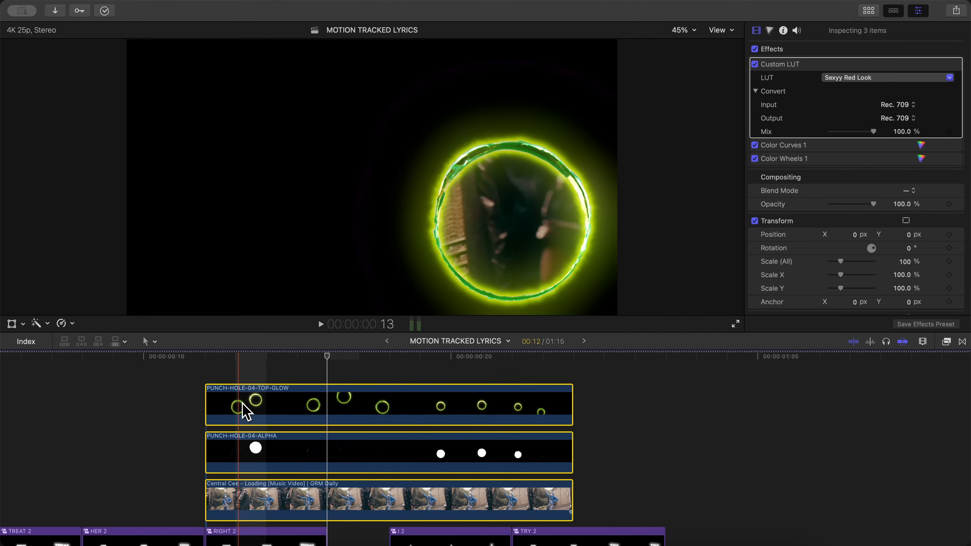
pyautogui.click(240, 397)
pyautogui.click(273, 461)
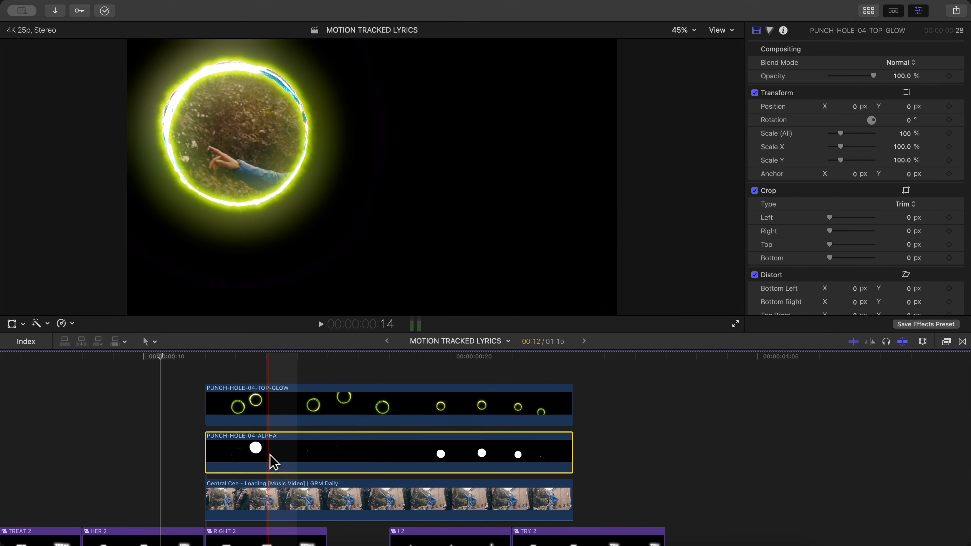
pyautogui.click(270, 486)
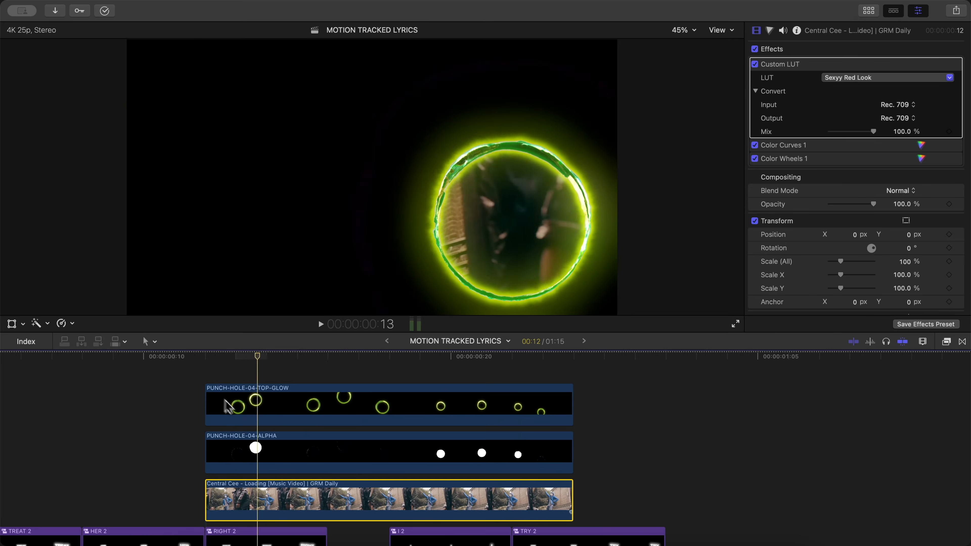
pyautogui.moveTo(174, 406); pyautogui.dragTo(272, 495)
pyautogui.rightClick(283, 397)
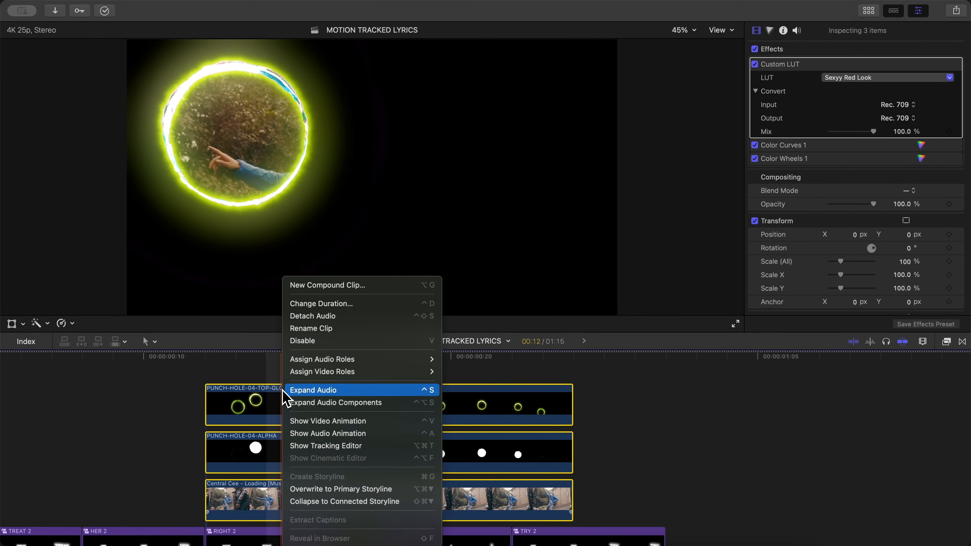
pyautogui.click(318, 286)
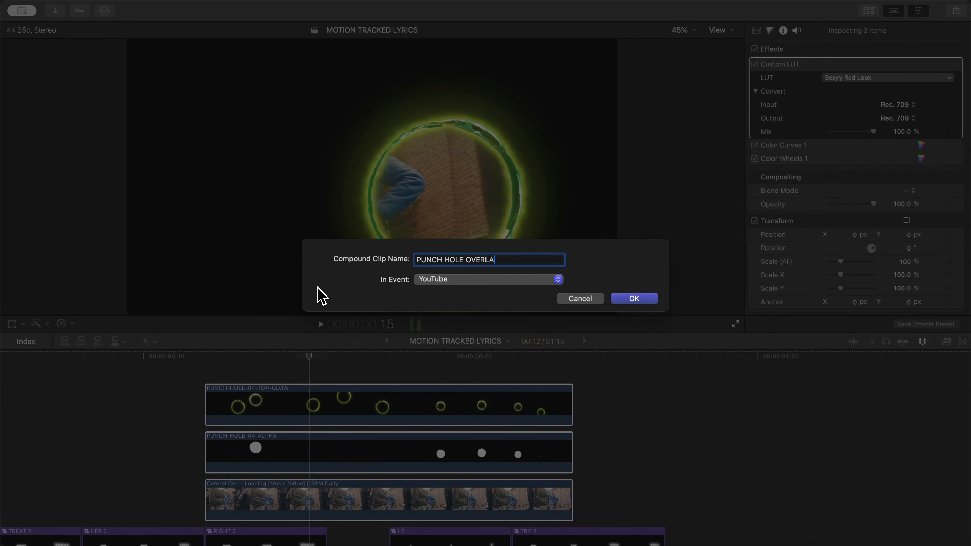
pyautogui.press('Return')
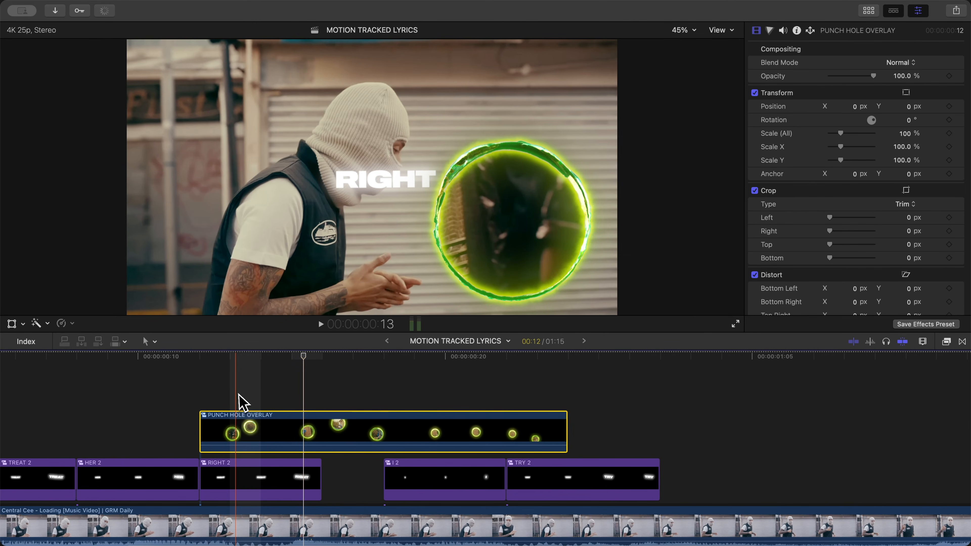
# - Move the PUNCH HOLE OVERLAY clip five frames earlier so it starts above TREAT 2, and play the sequence from the beginning
pyautogui.hscroll(-1, 248, 391)
pyautogui.moveTo(299, 359); pyautogui.dragTo(543, 363)
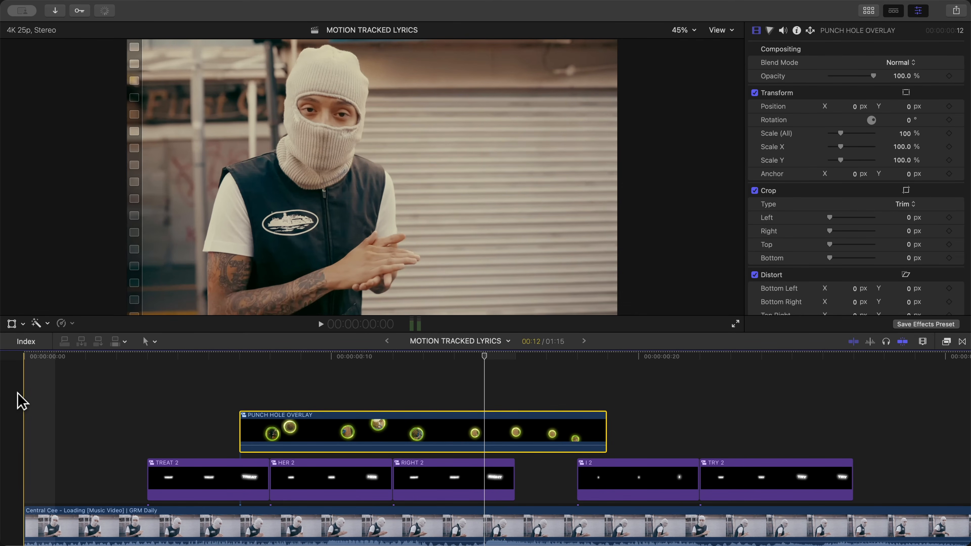
pyautogui.press('space')
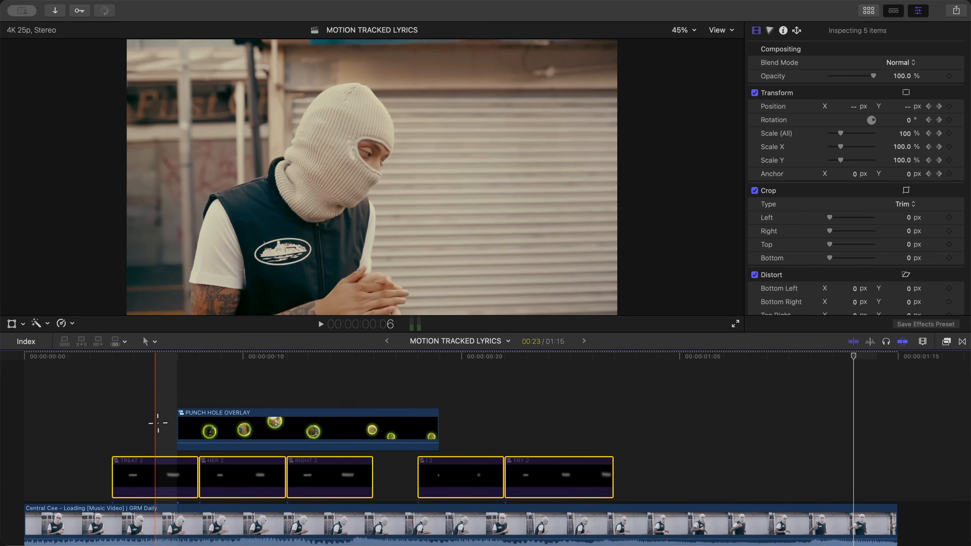
# - Disable the five lyric clips from TREAT 2 to TRY 2, and place the playhead at the end of PUNCH HOLE OVERLAY
pyautogui.scroll(-3, 157, 422)
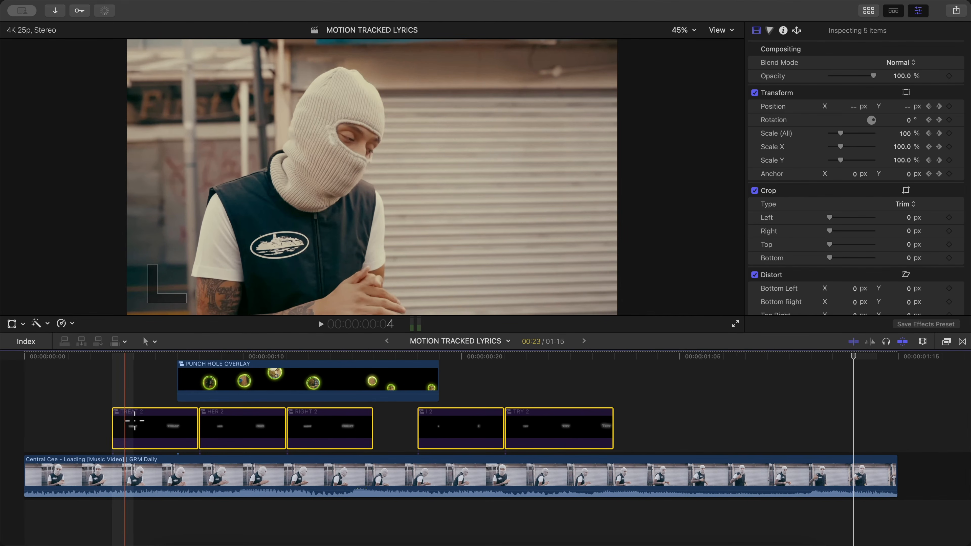
pyautogui.press('space')
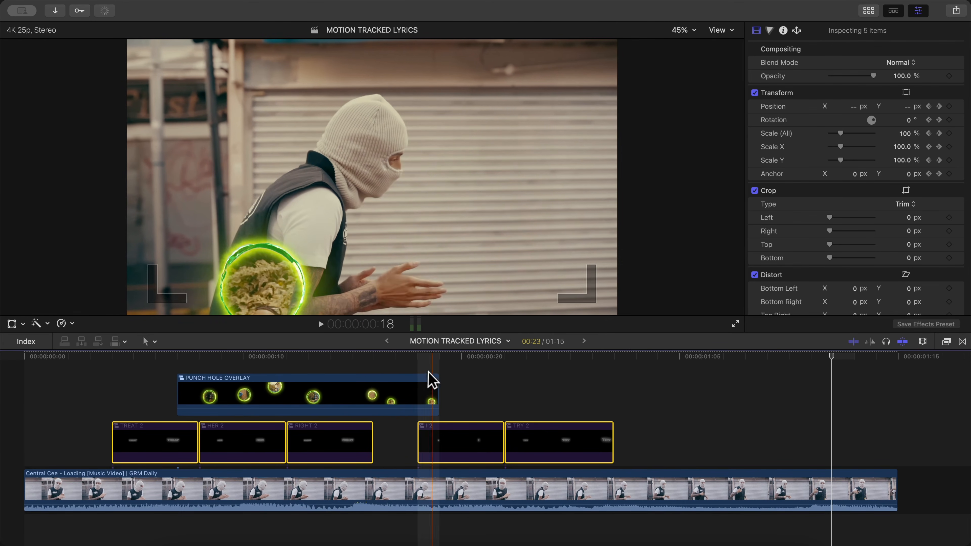
pyautogui.moveTo(435, 357)
pyautogui.mouseDown()
pyautogui.moveTo(178, 368)
pyautogui.moveTo(435, 357)
pyautogui.moveTo(397, 362)
pyautogui.moveTo(418, 353)
pyautogui.moveTo(439, 361)
pyautogui.mouseUp()
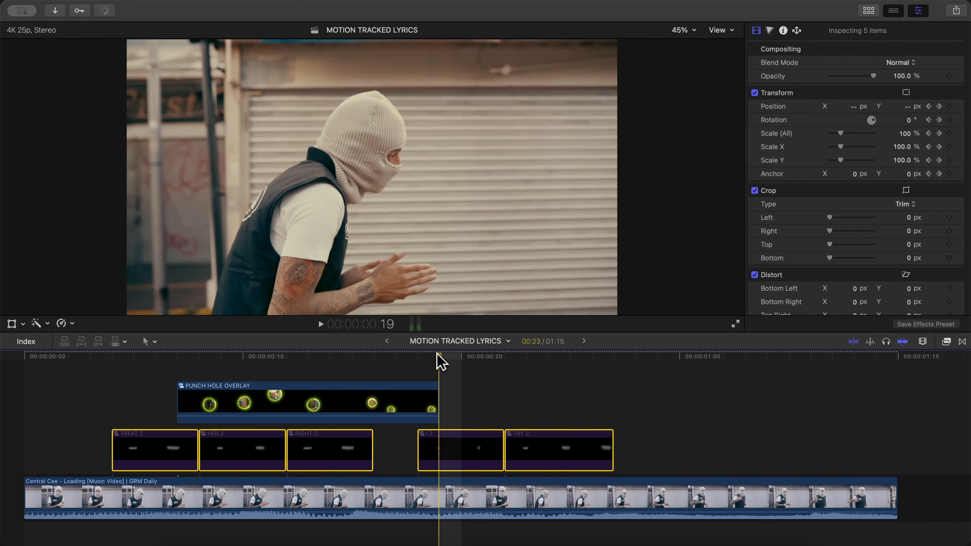